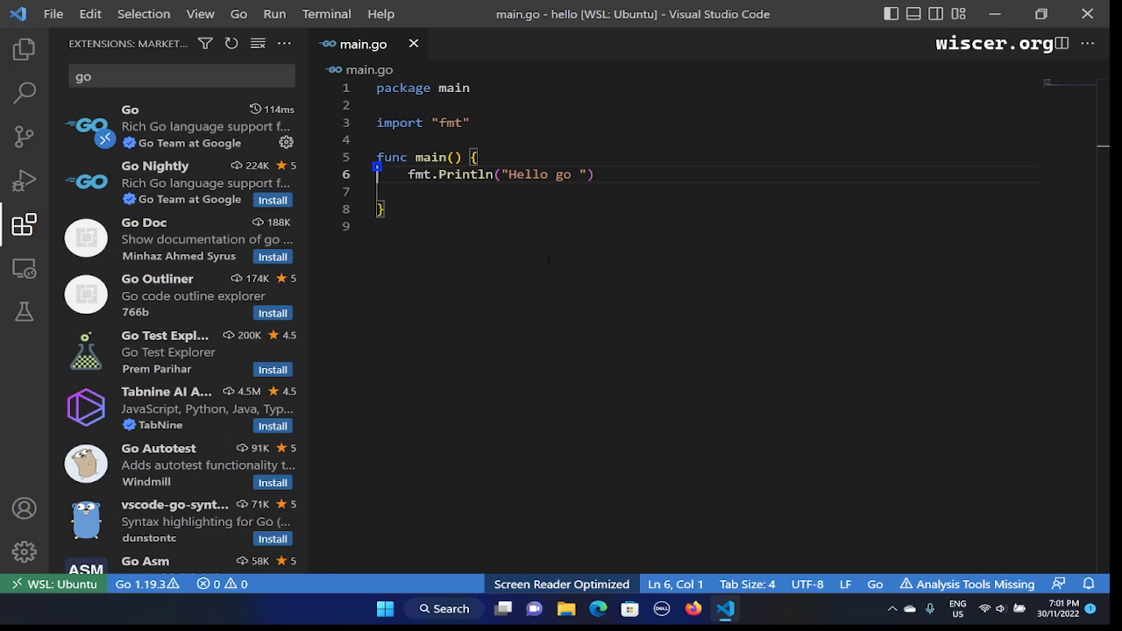
- Go through the status bar items from the remote connection to the notifications indicator and open the notification list
key(F6)
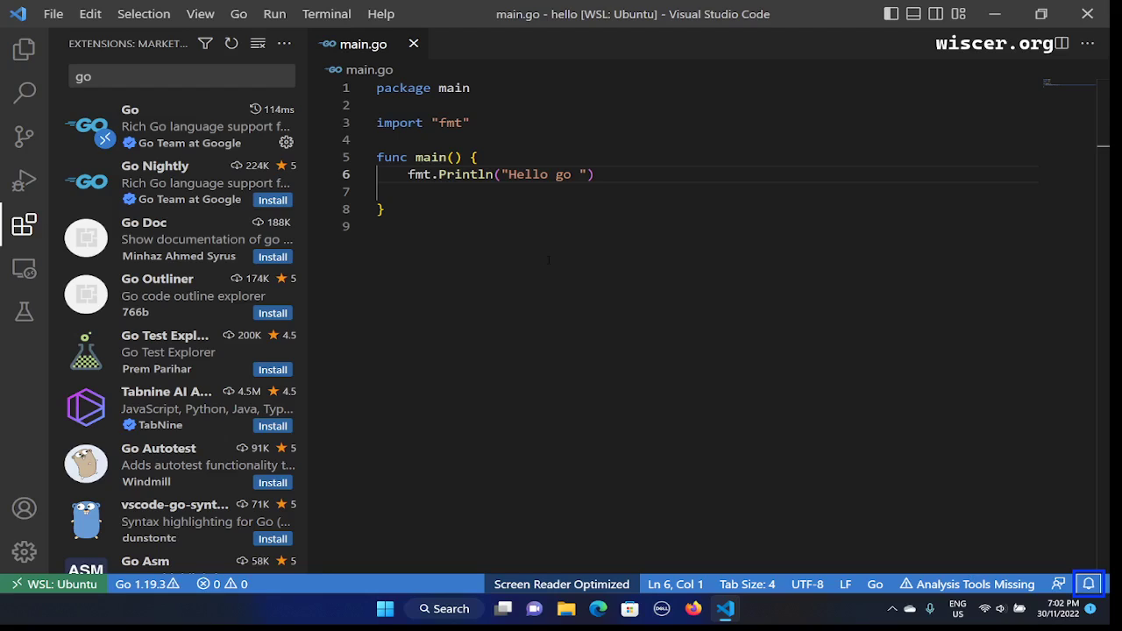
key(Right)
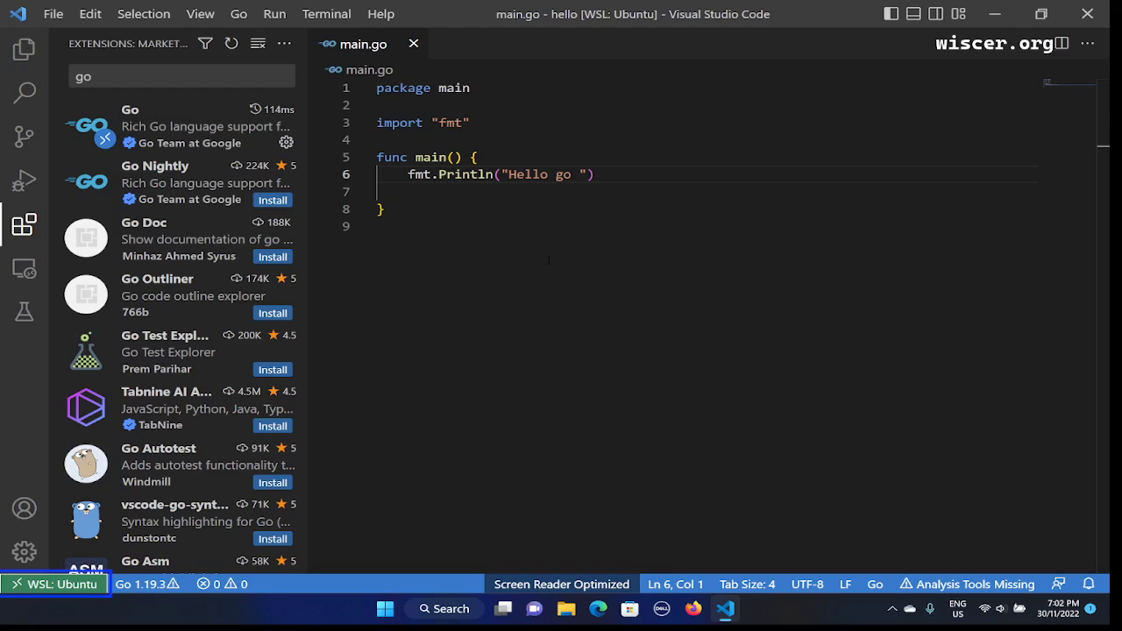
key(Right)
key(Right)
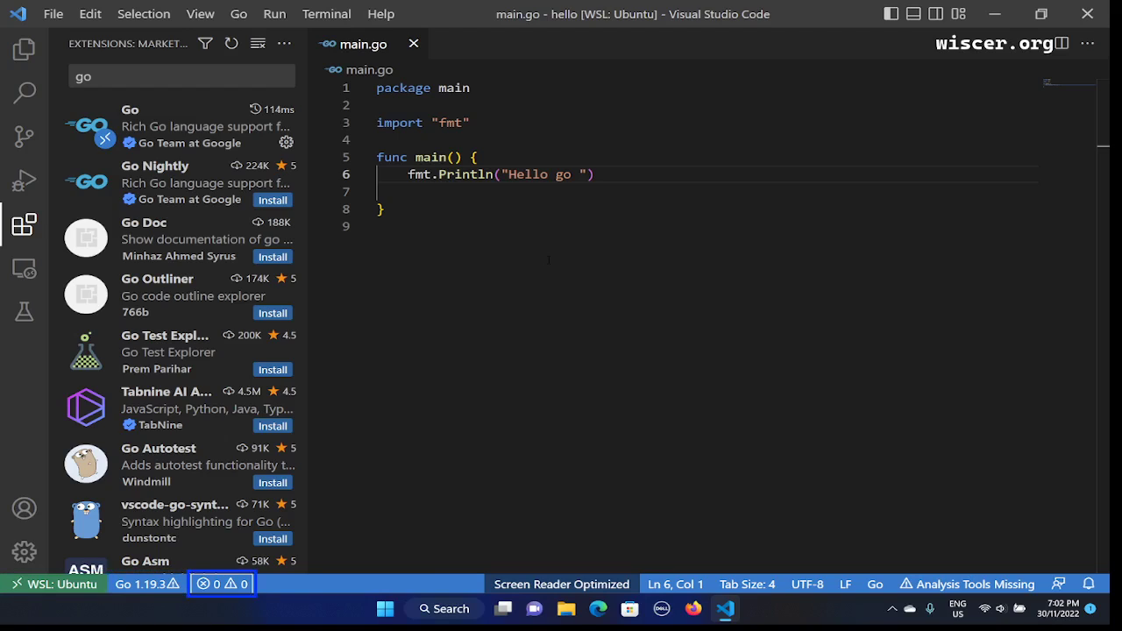
key(Right)
key(Right)
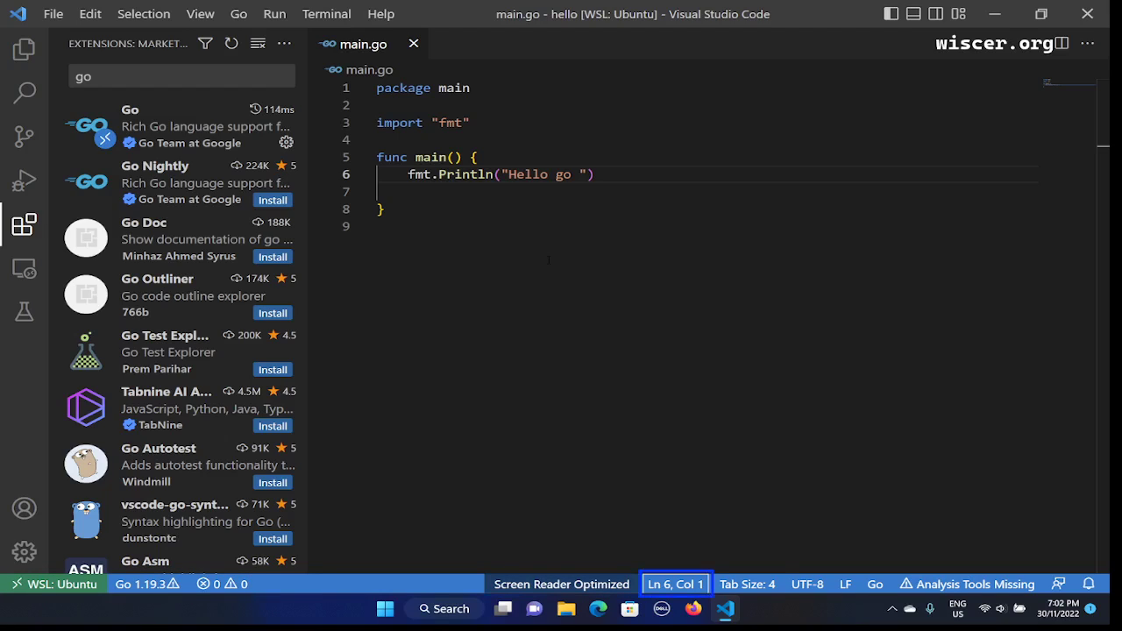
key(Right)
key(Right)
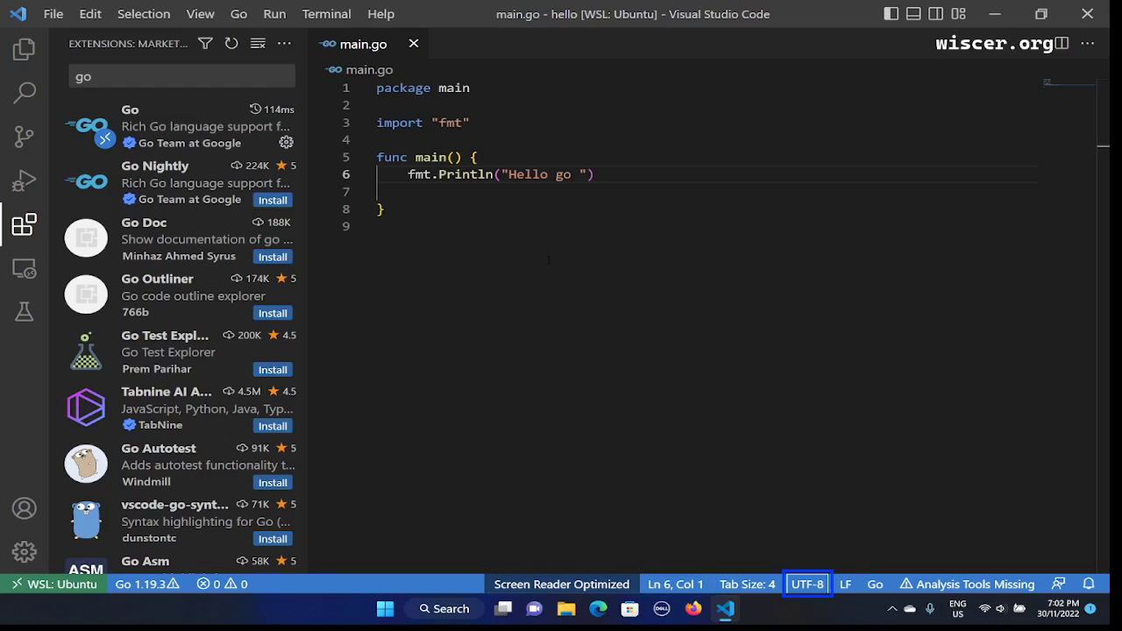
key(Right)
key(Right)
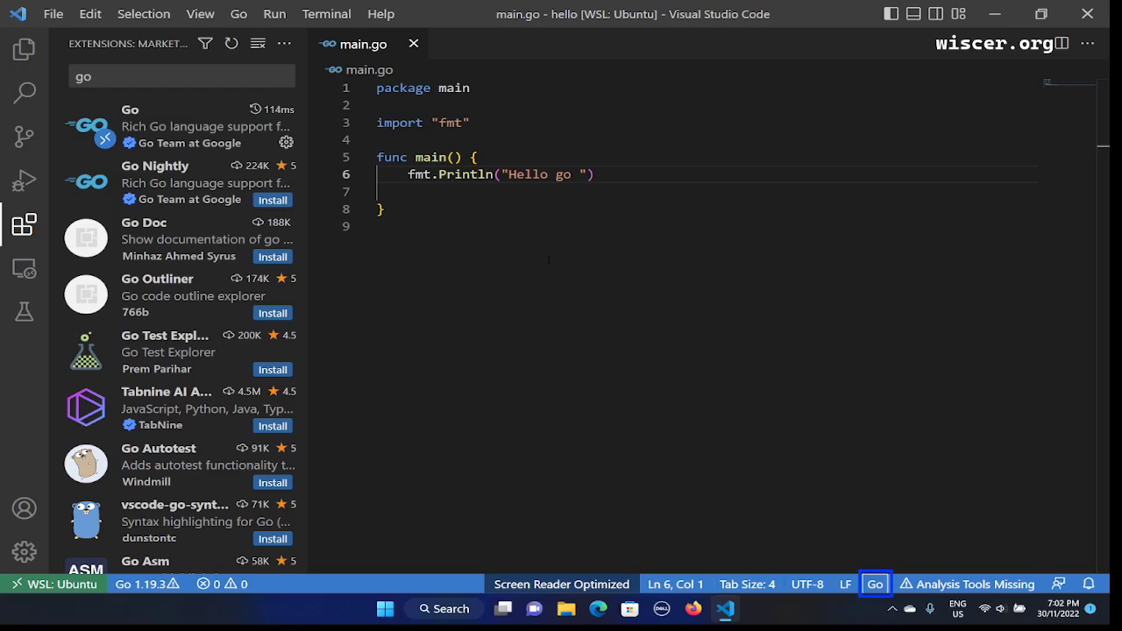
key(Right)
key(Right)
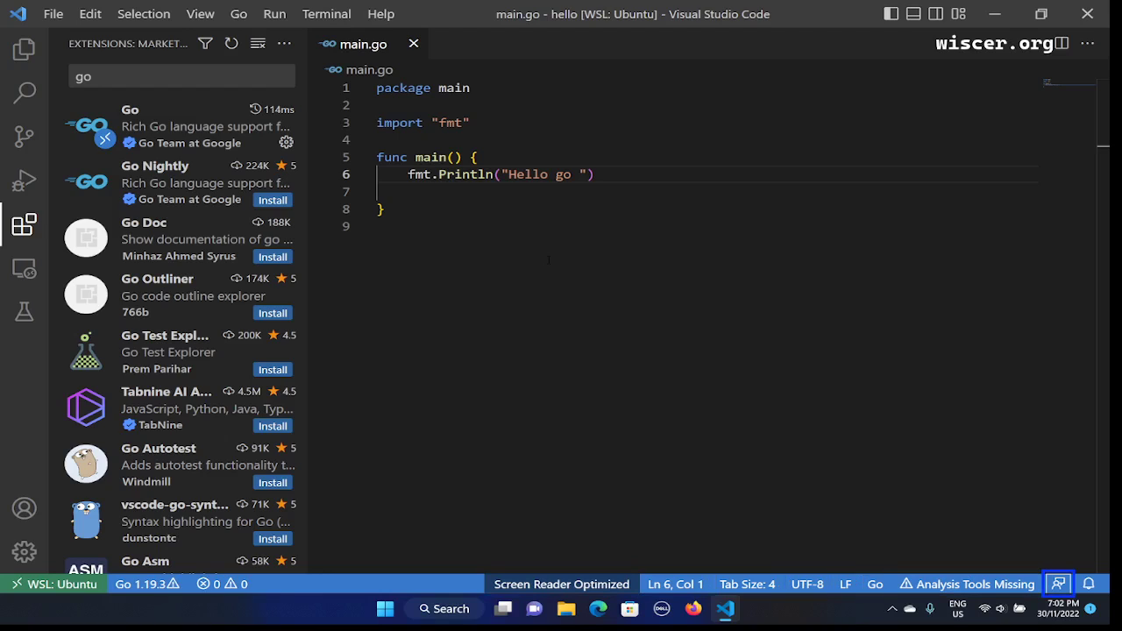
key(Right)
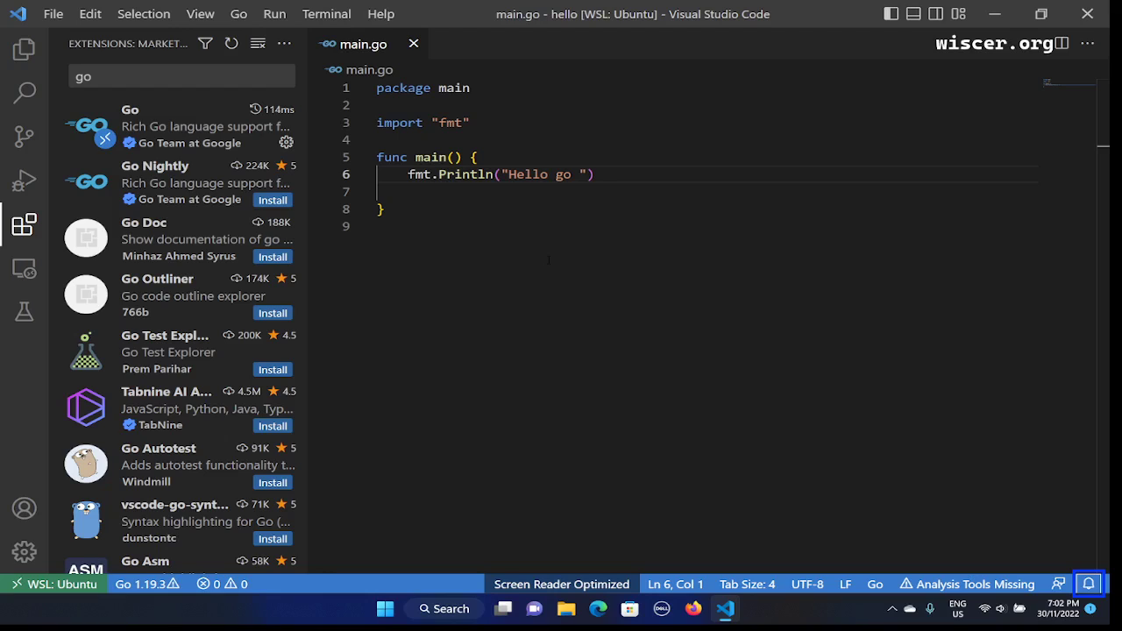
key(Return)
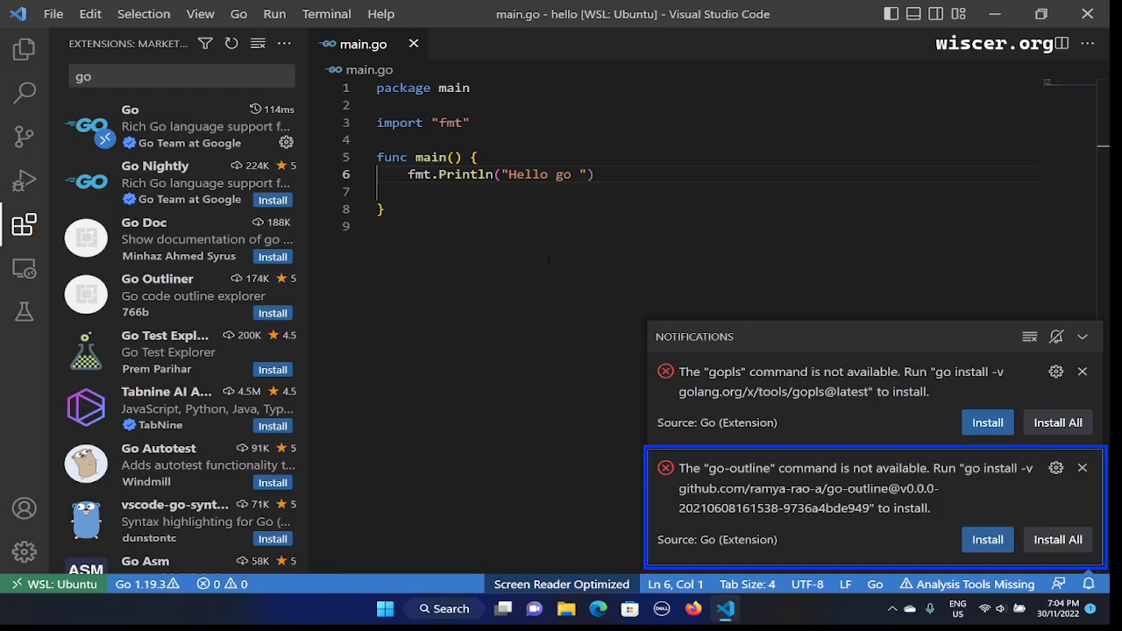
- Examine the "gopls" notification, including its message text, source, install choices and settings
key(Up)
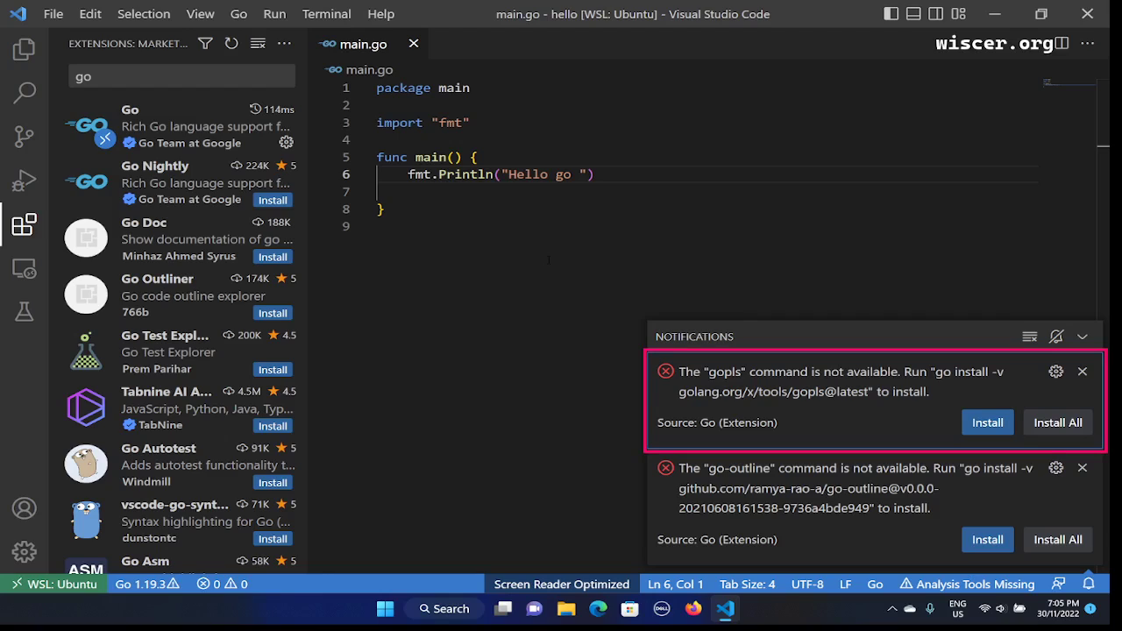
key(Tab)
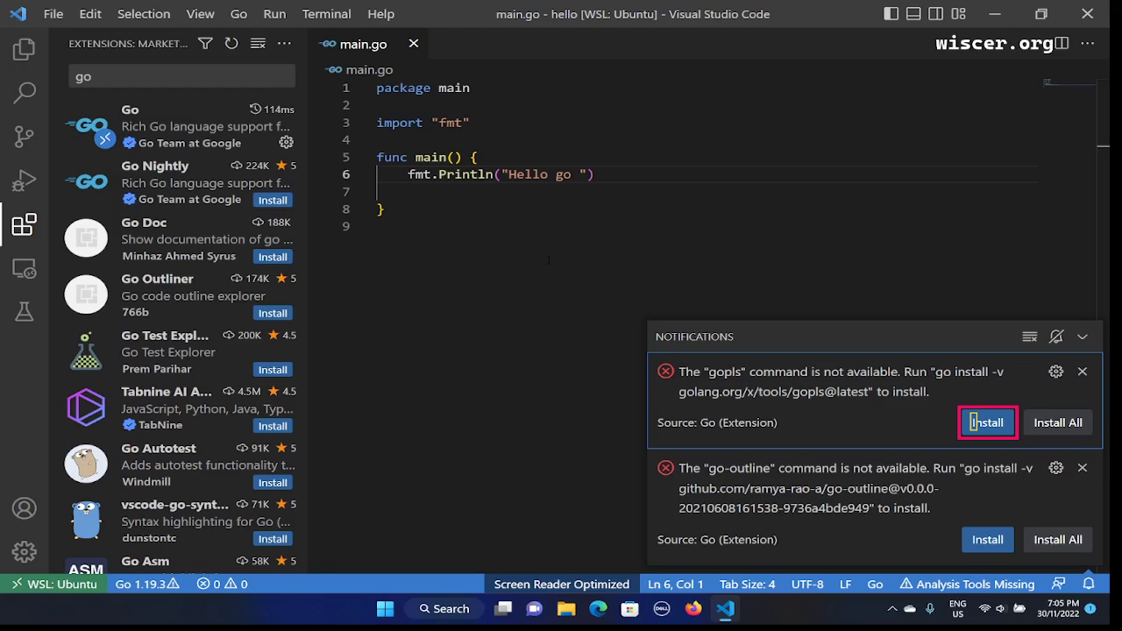
key(shift+Tab)
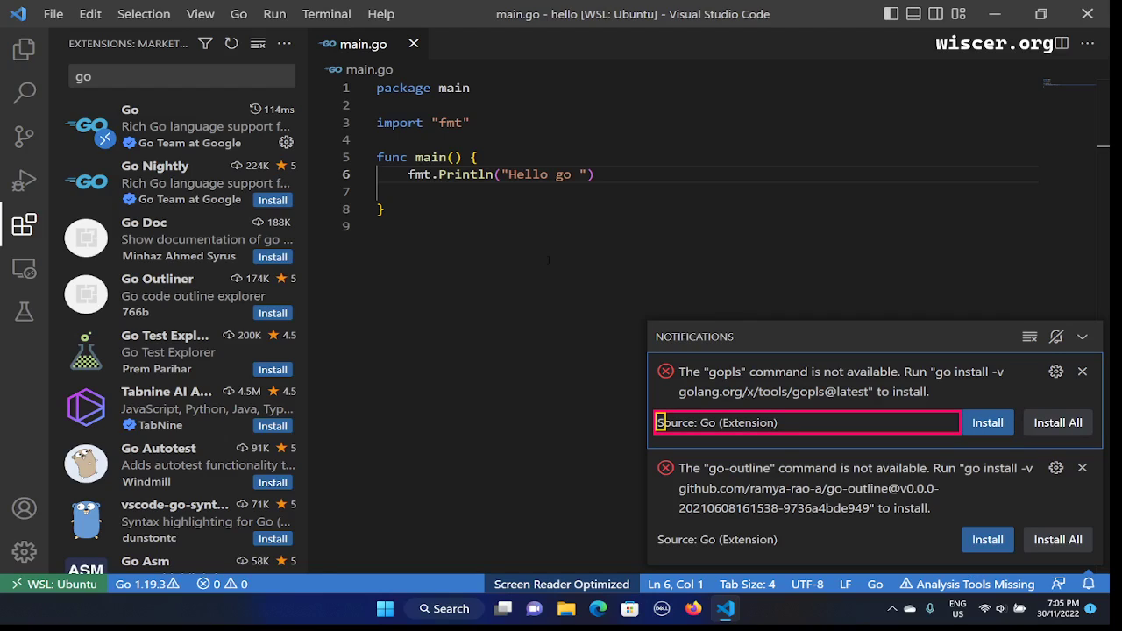
key(Tab)
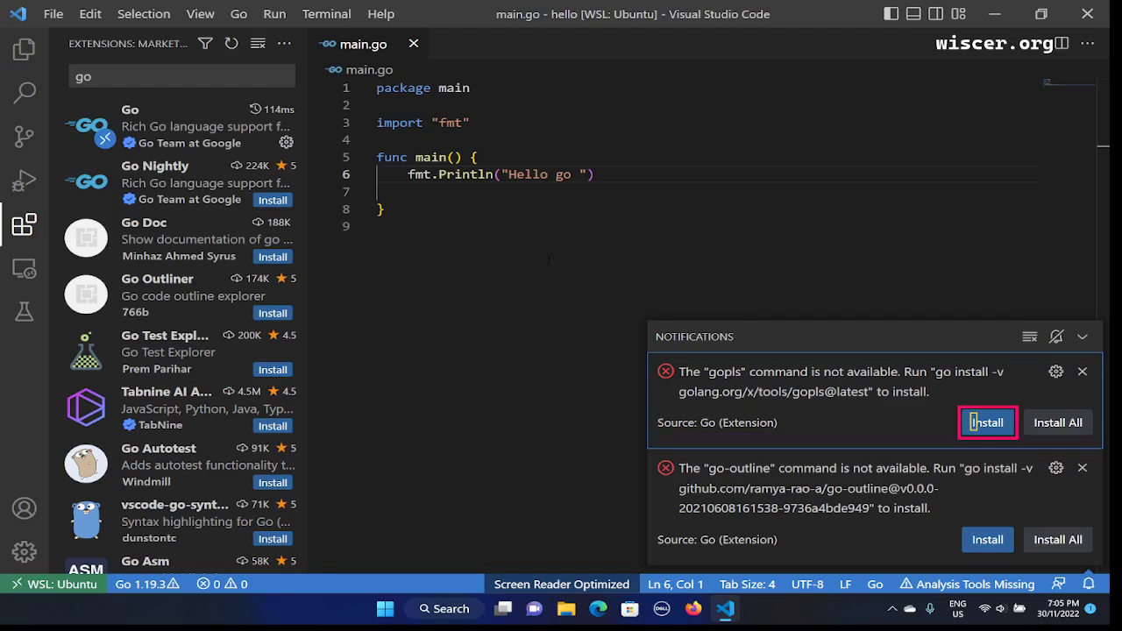
key(Tab)
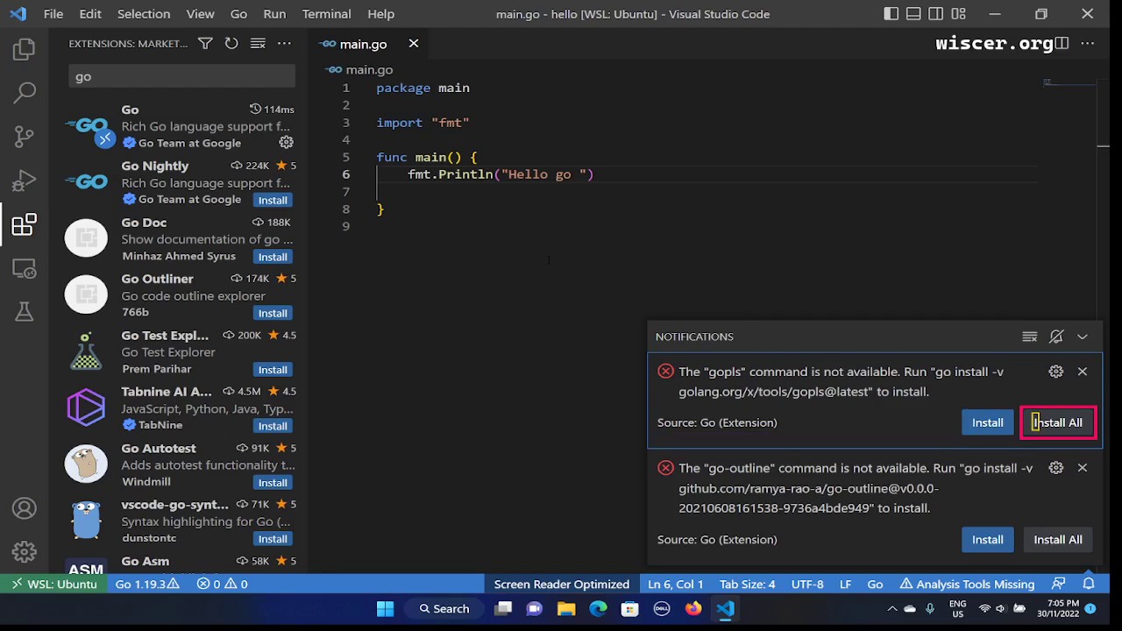
key(Tab)
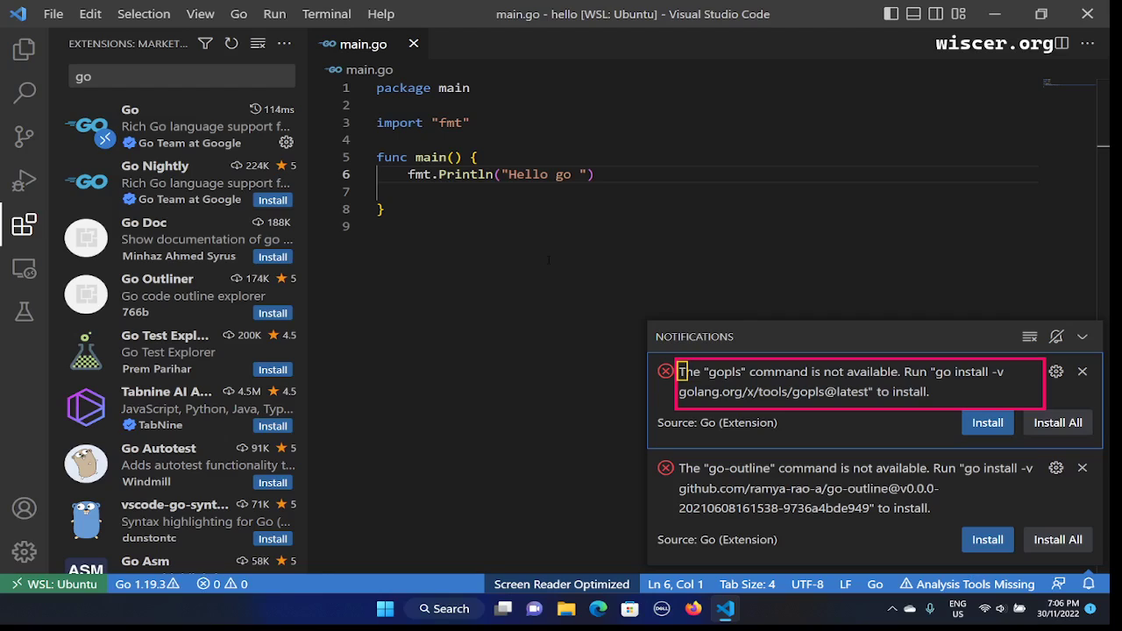
key(Down)
key(Tab)
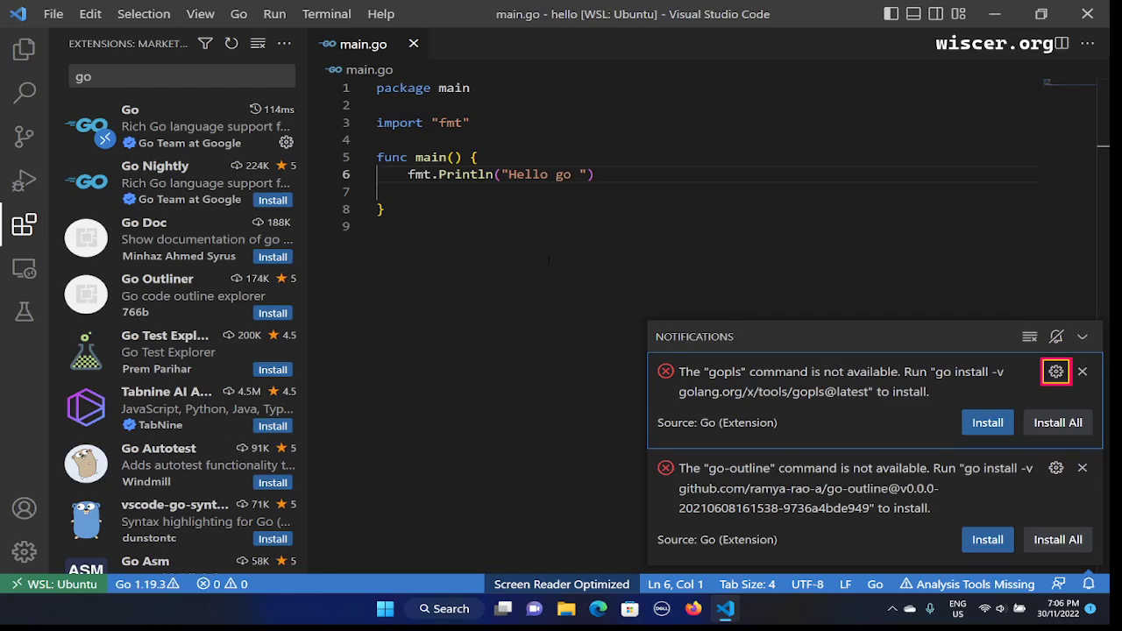
key(Tab)
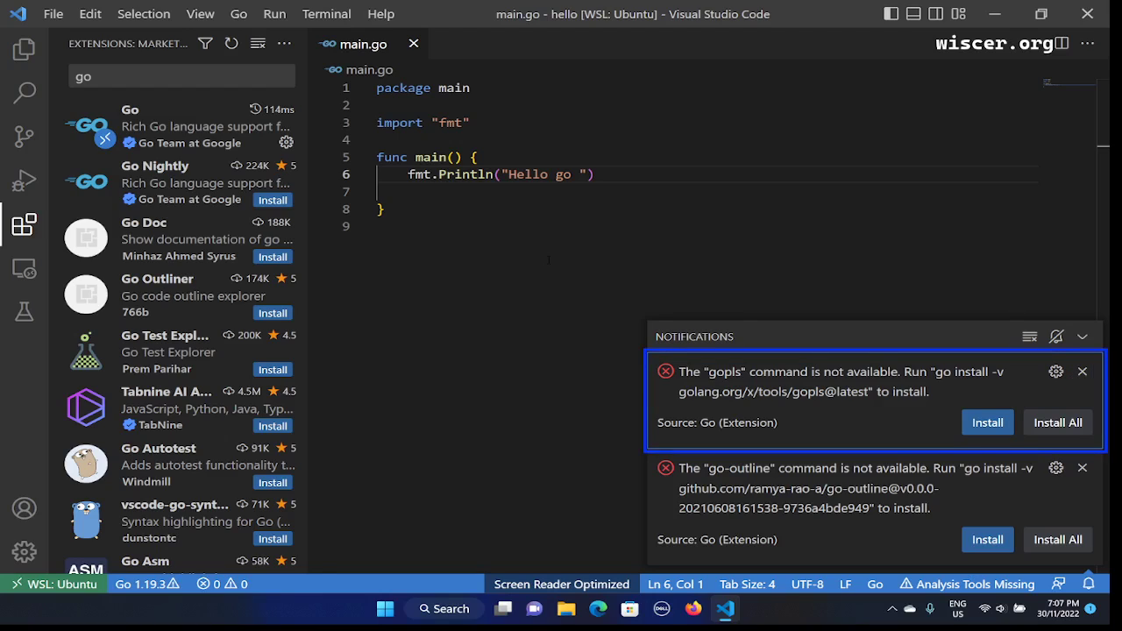
- Choose Install All on the "go-outline" notification to install all missing Go tools
key(Down)
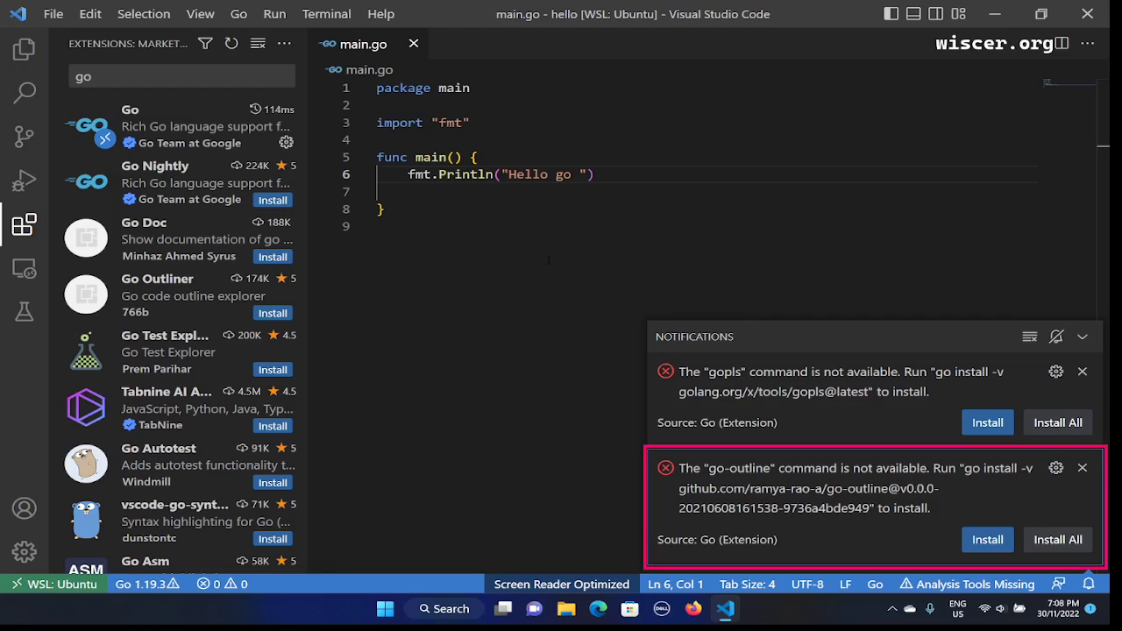
key(Tab)
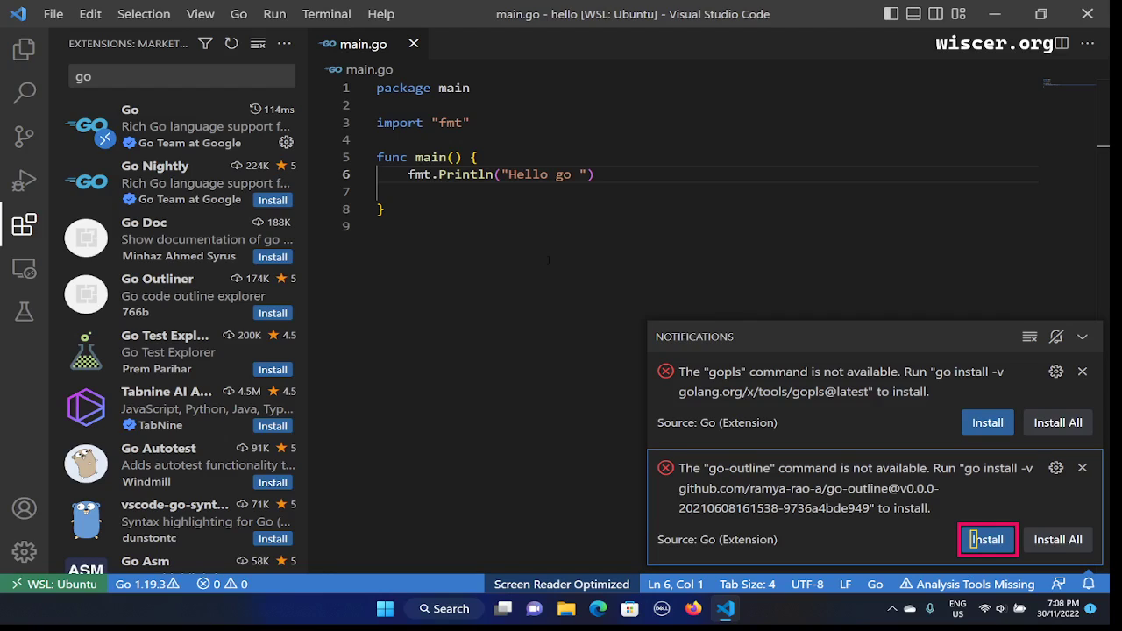
key(shift+Tab)
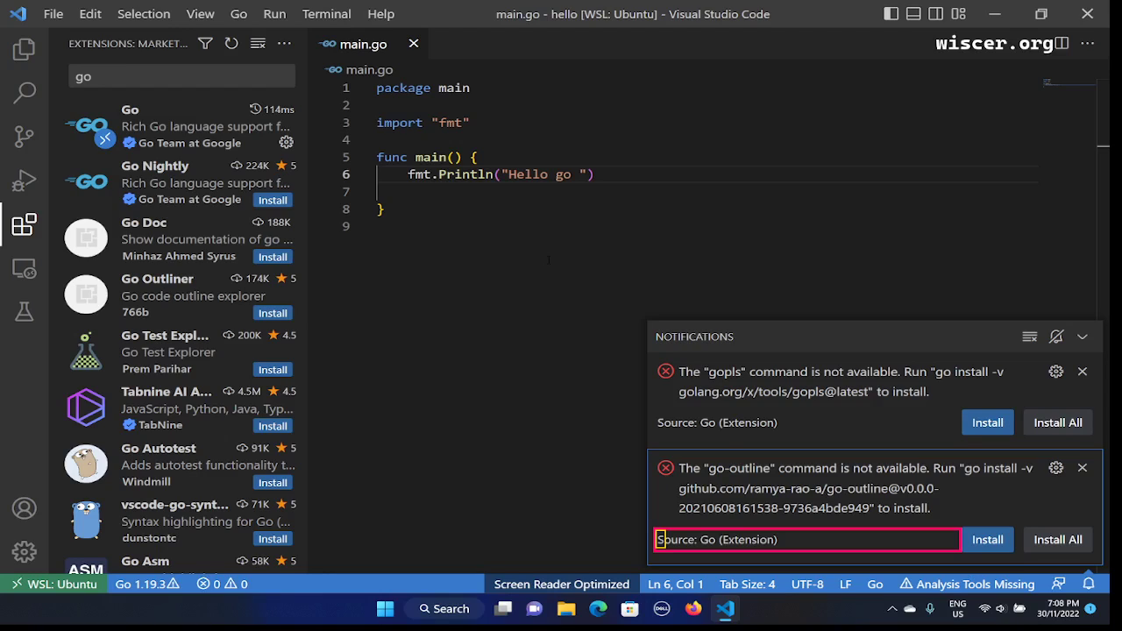
key(Tab)
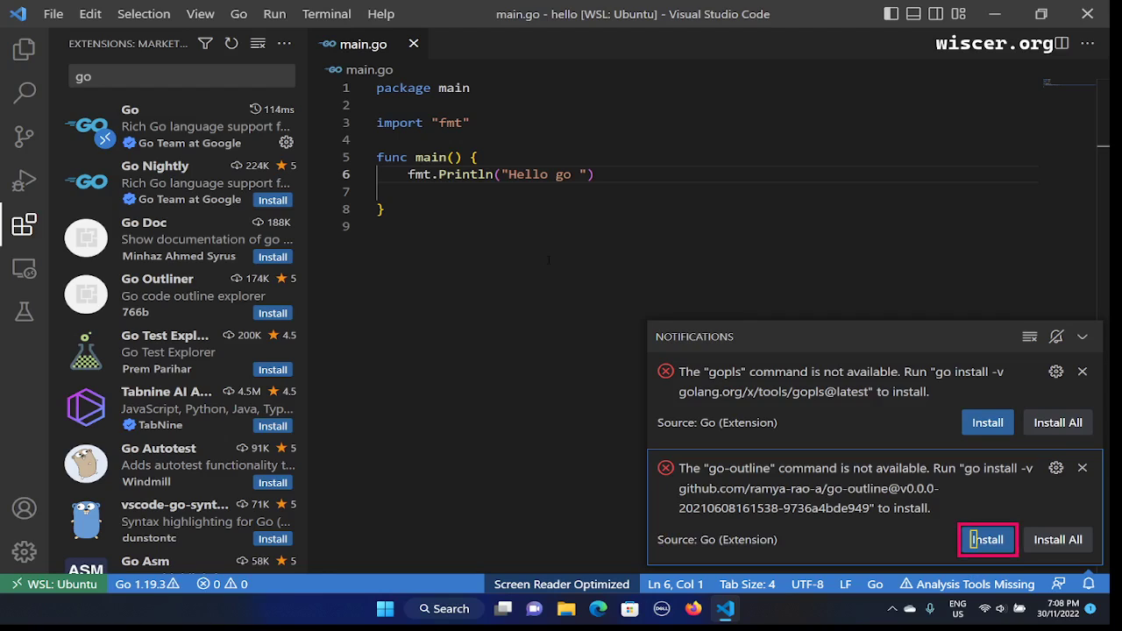
key(Tab)
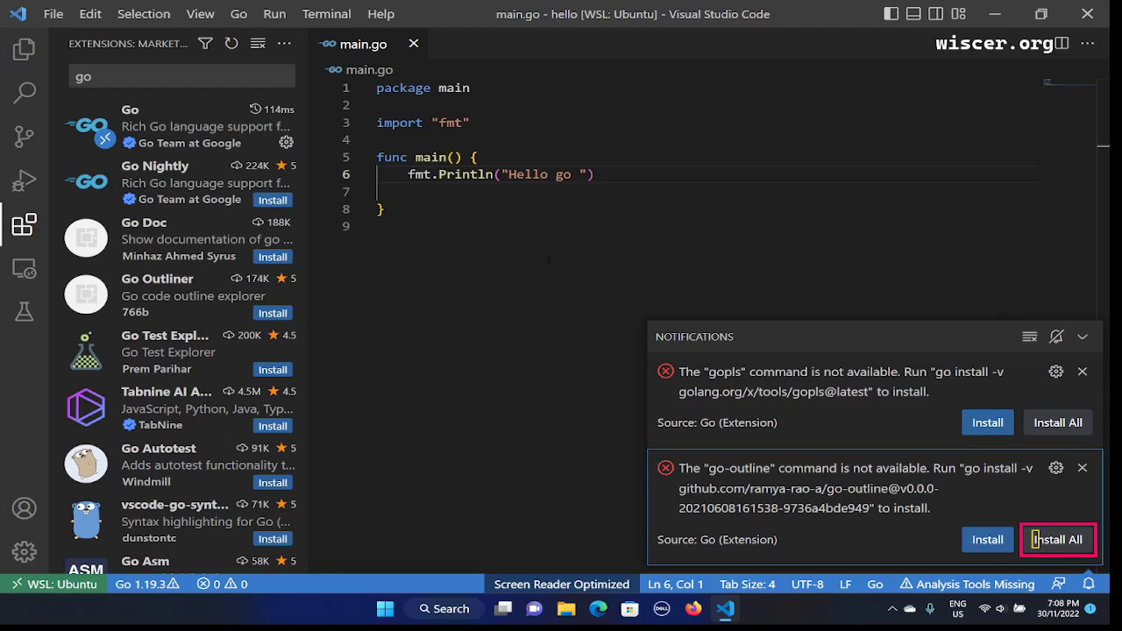
key(Return)
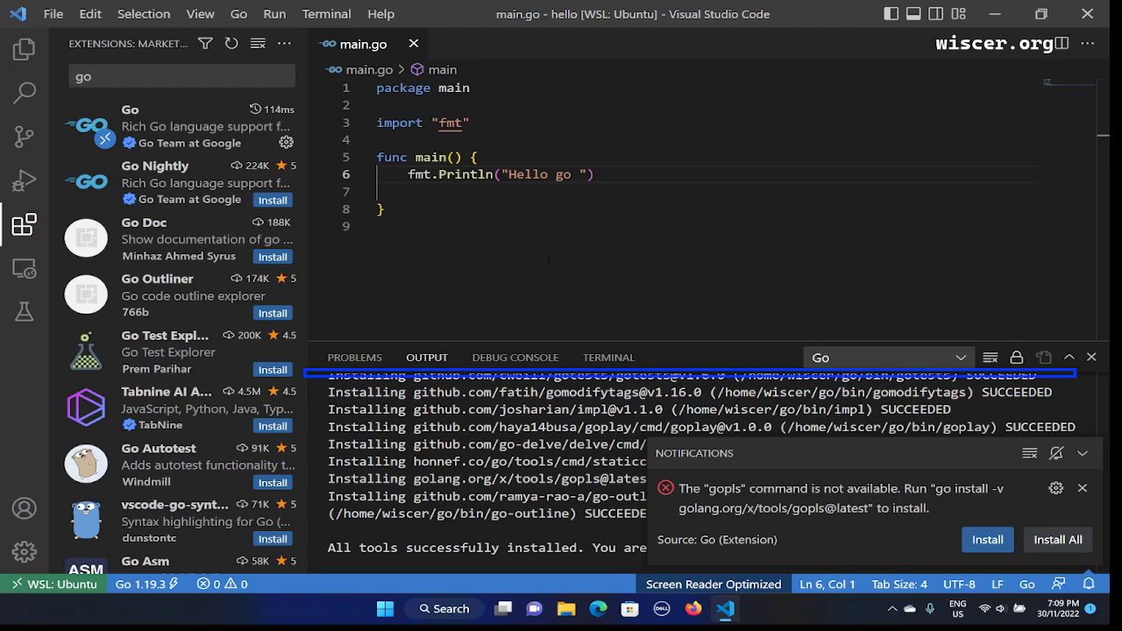
- Read the Go tools installation output line by line from the beginning to its end, and close the notification list
key(ctrl+Home)
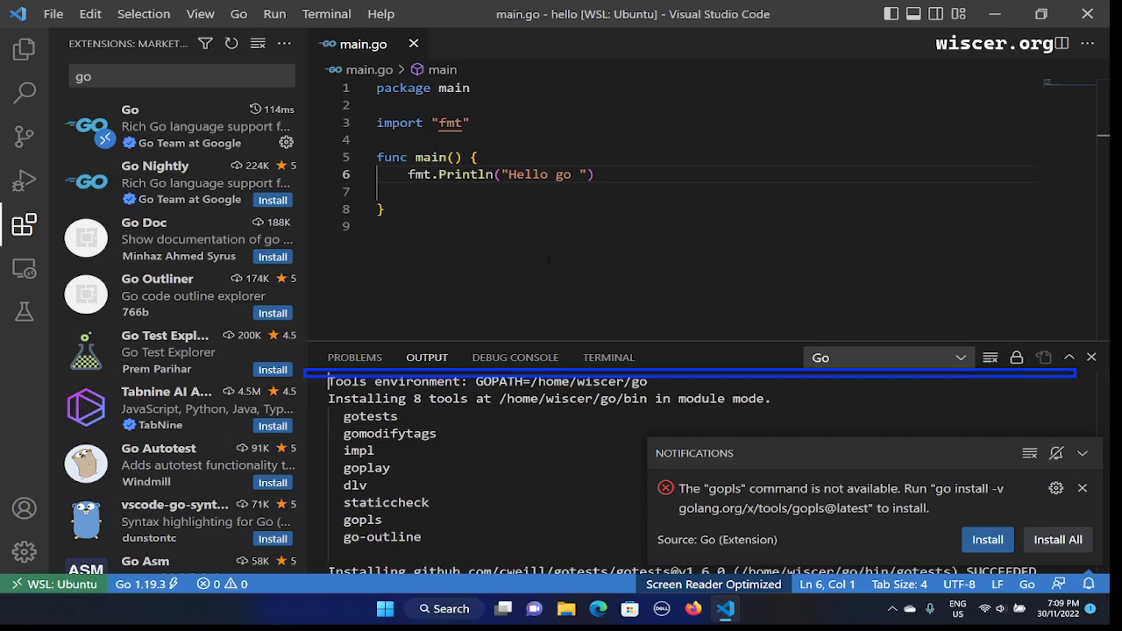
key(Down)
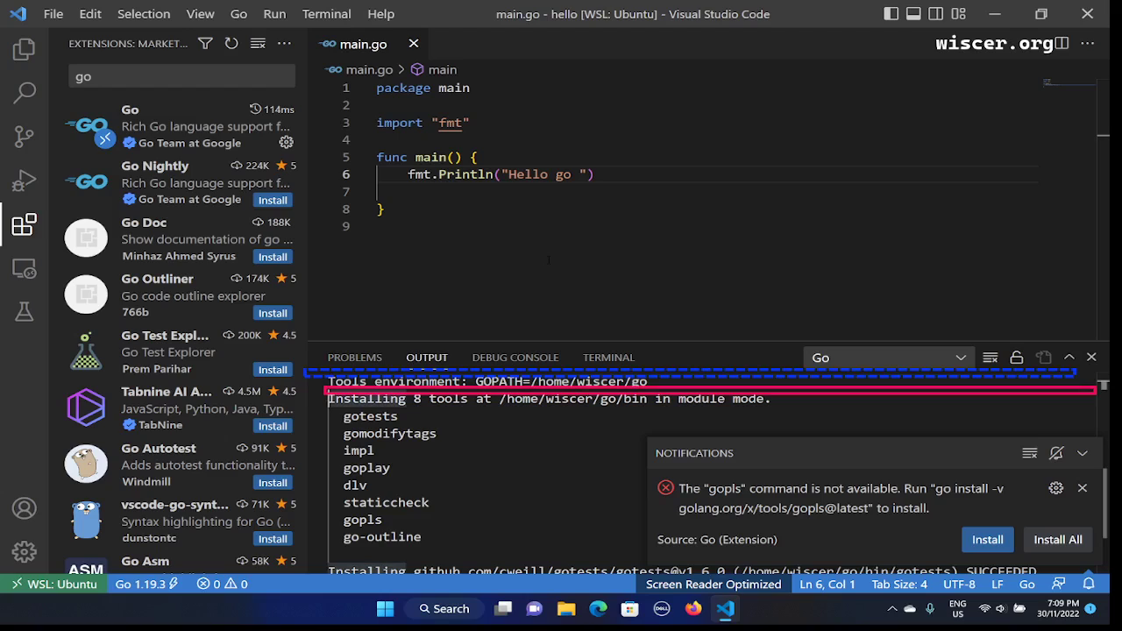
key(Down)
key(Down)
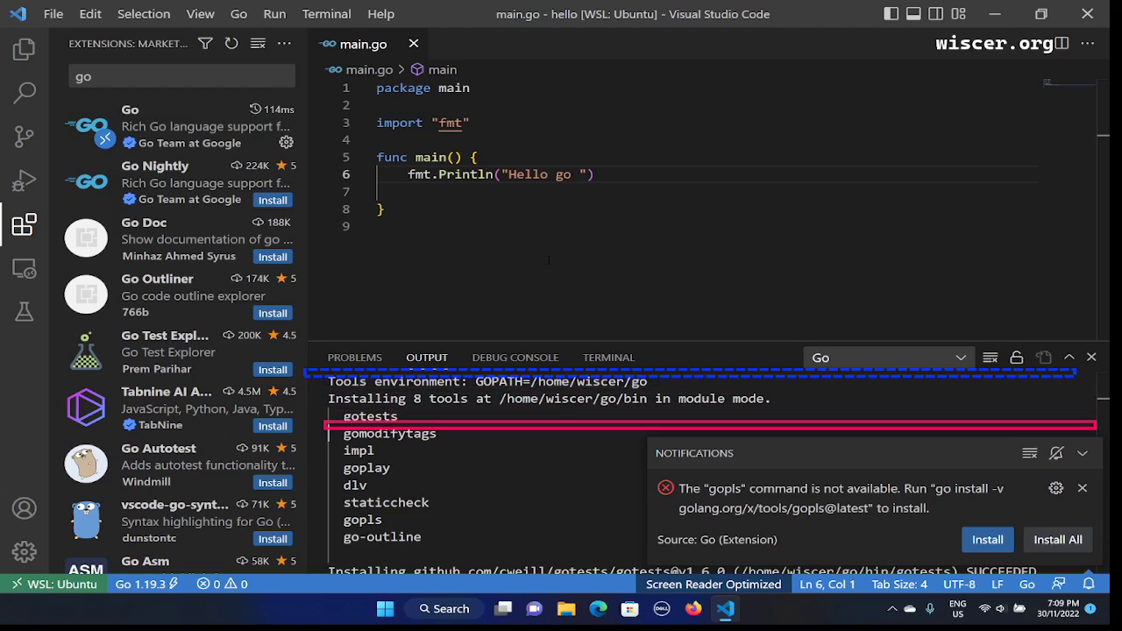
key(Down)
key(Down)
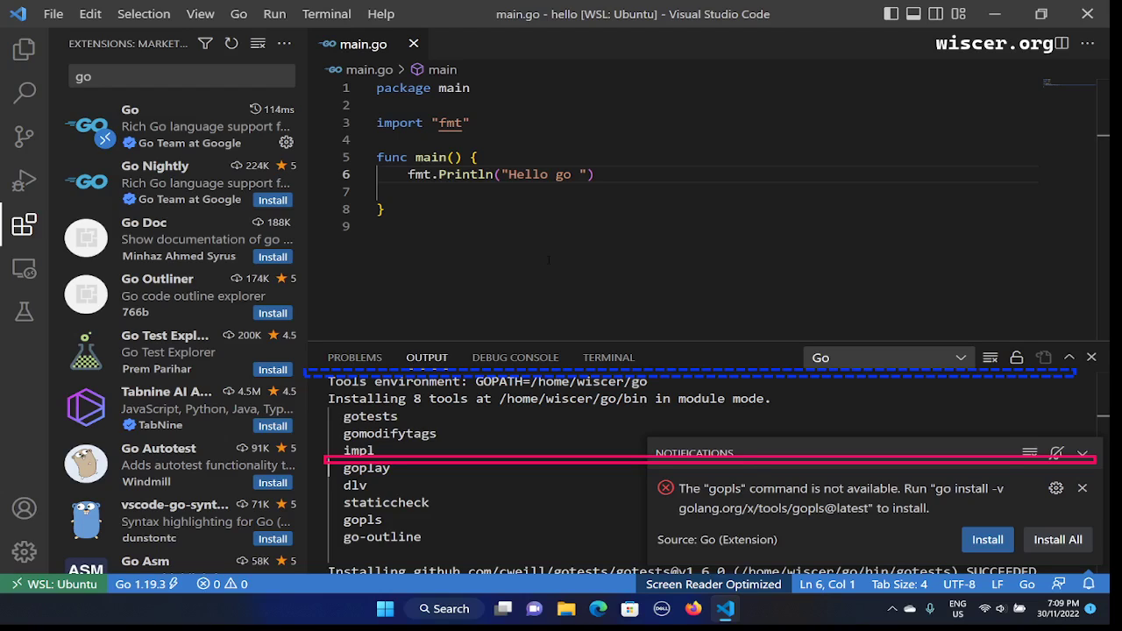
key(Down)
key(Down)
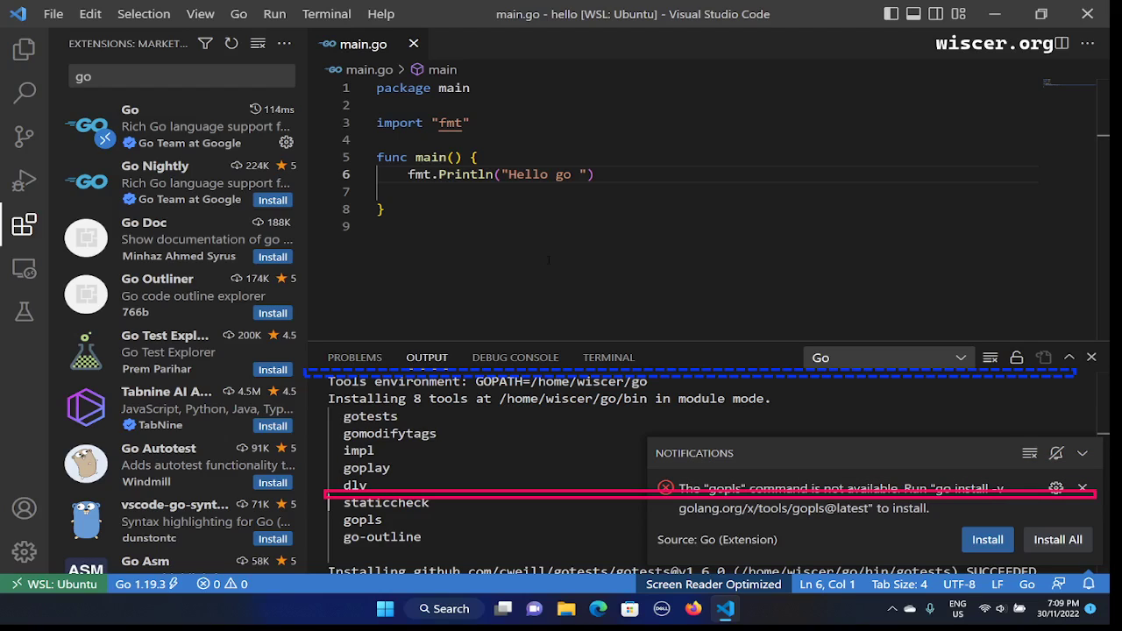
key(Down)
key(Down)
key(Down)
key(Down)
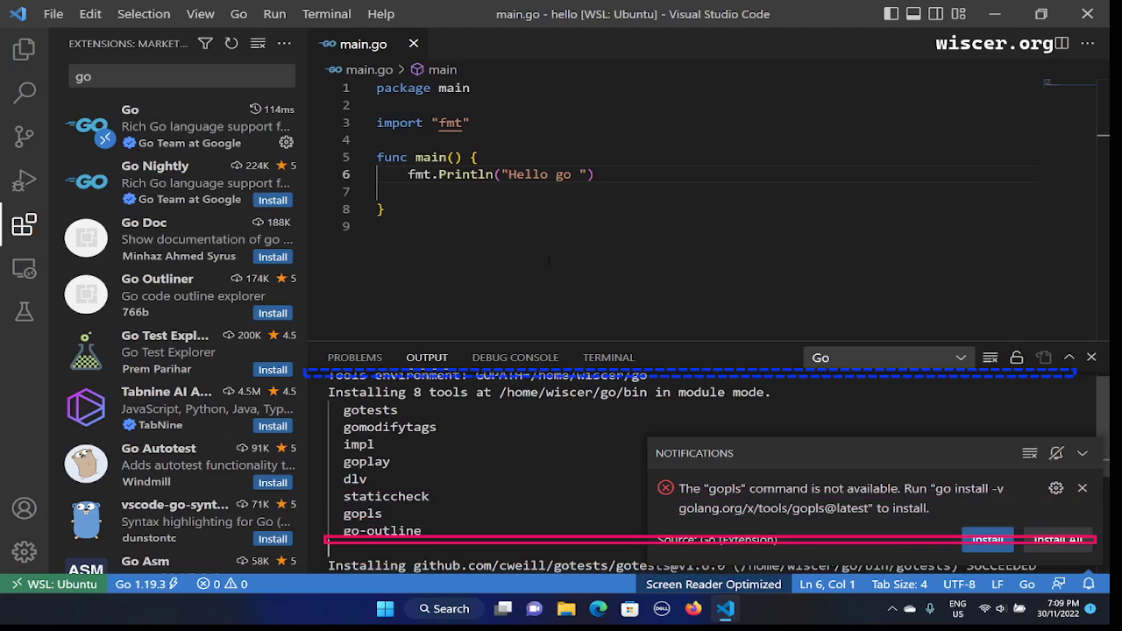
key(Down)
key(Down)
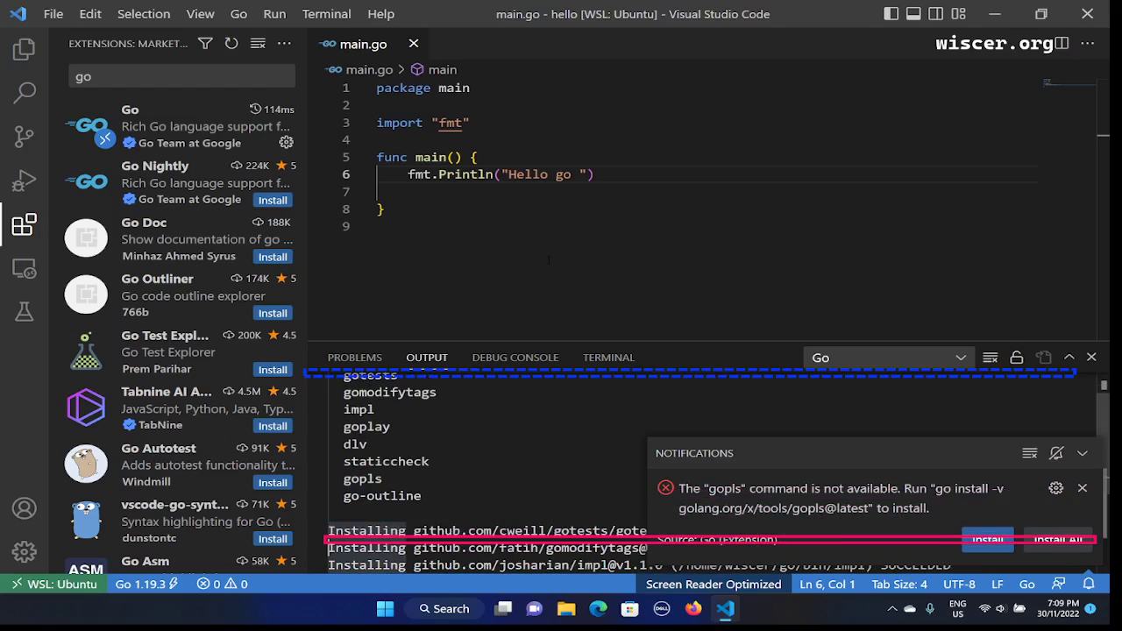
key(Down)
key(Down)
key(Down)
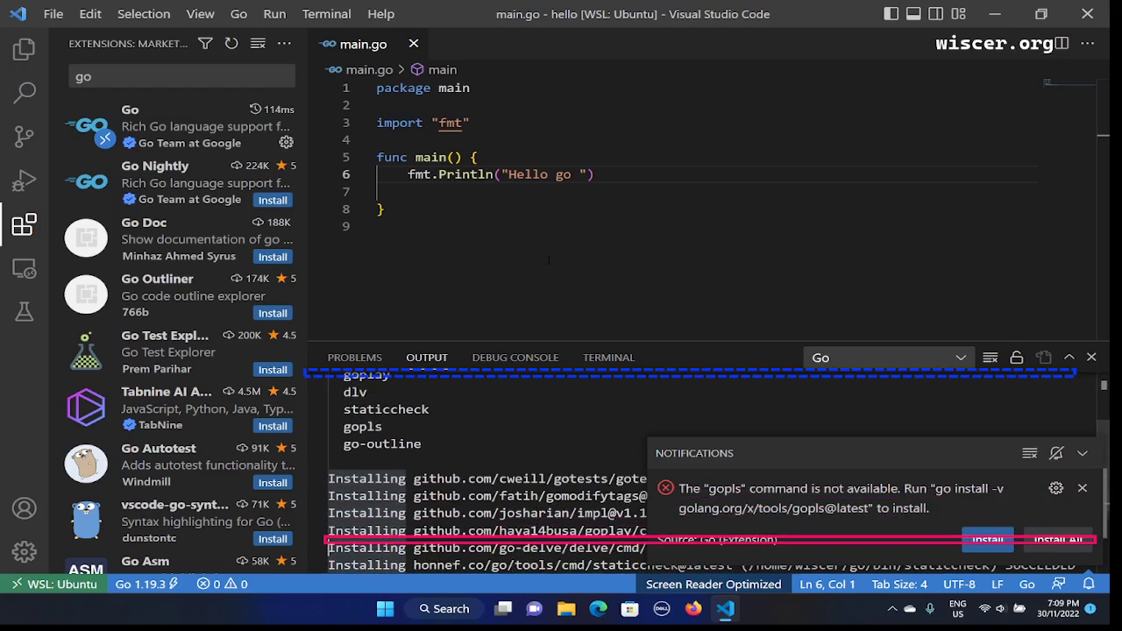
key(Down)
key(Down)
key(Down)
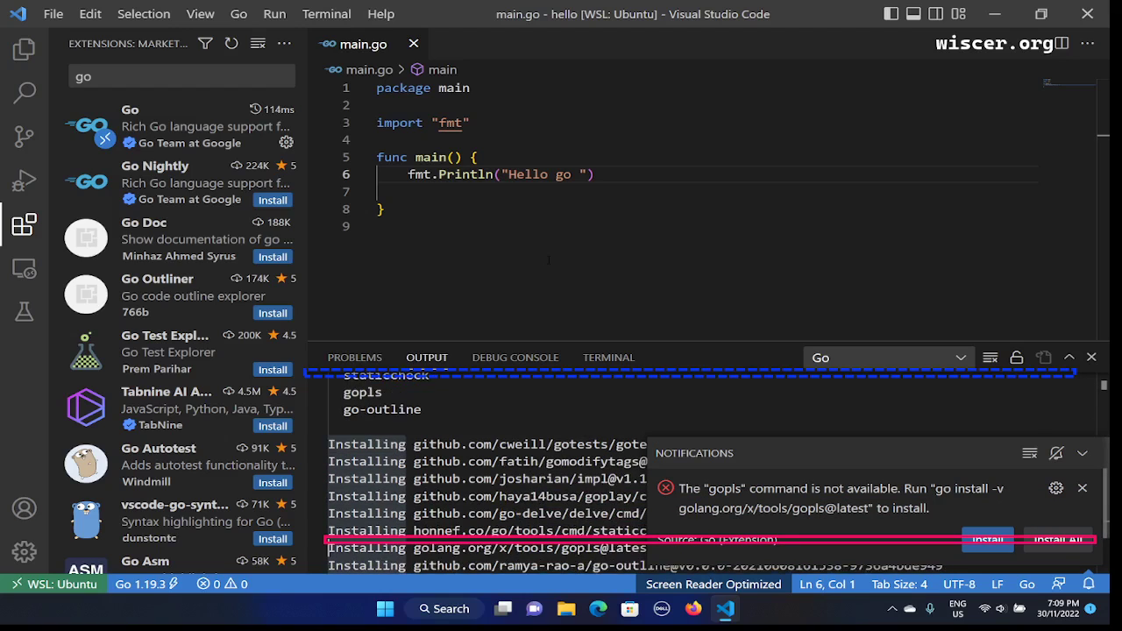
key(Down)
key(Down)
key(Down)
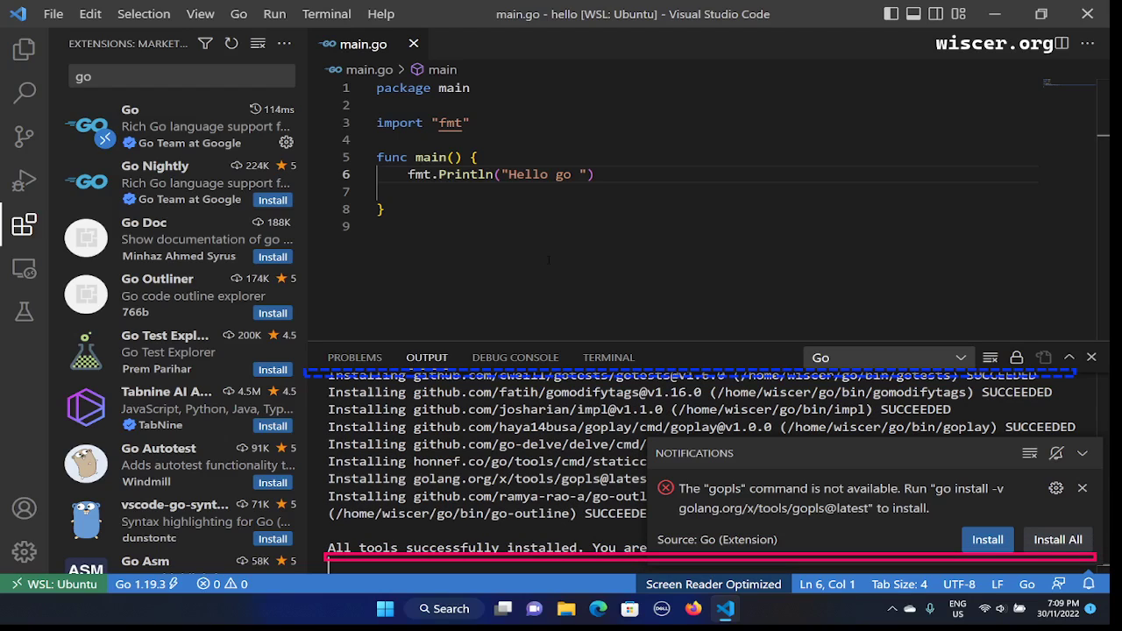
key(Up)
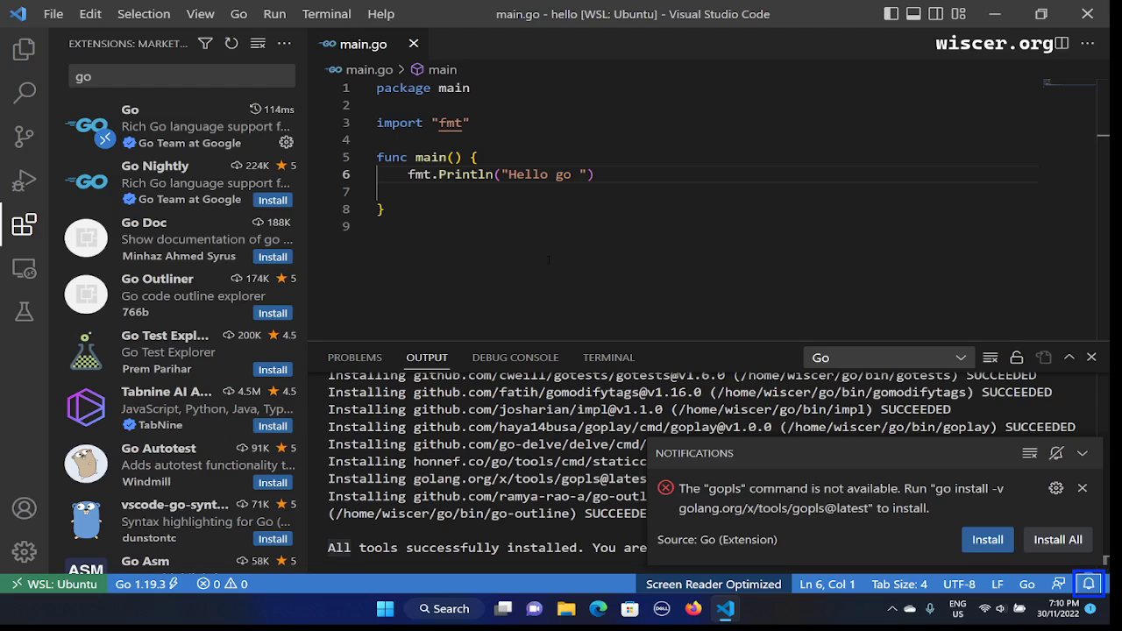
key(Escape)
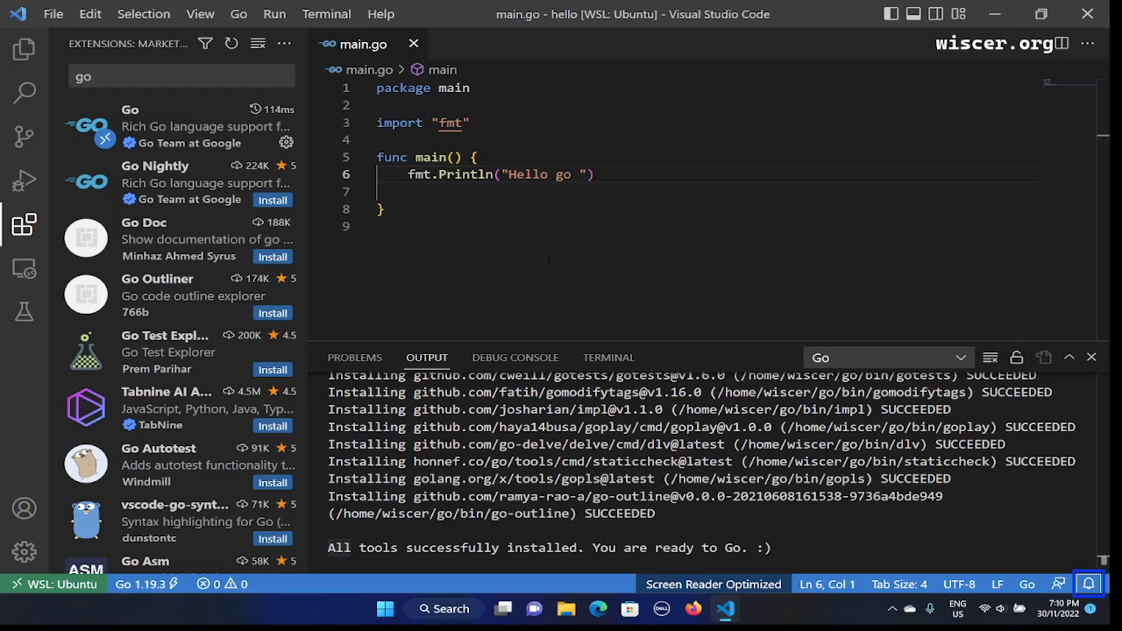
- Reopen the notification list and choose Install All on the "gopls" notification to install the missing Go tools
key(Tab)
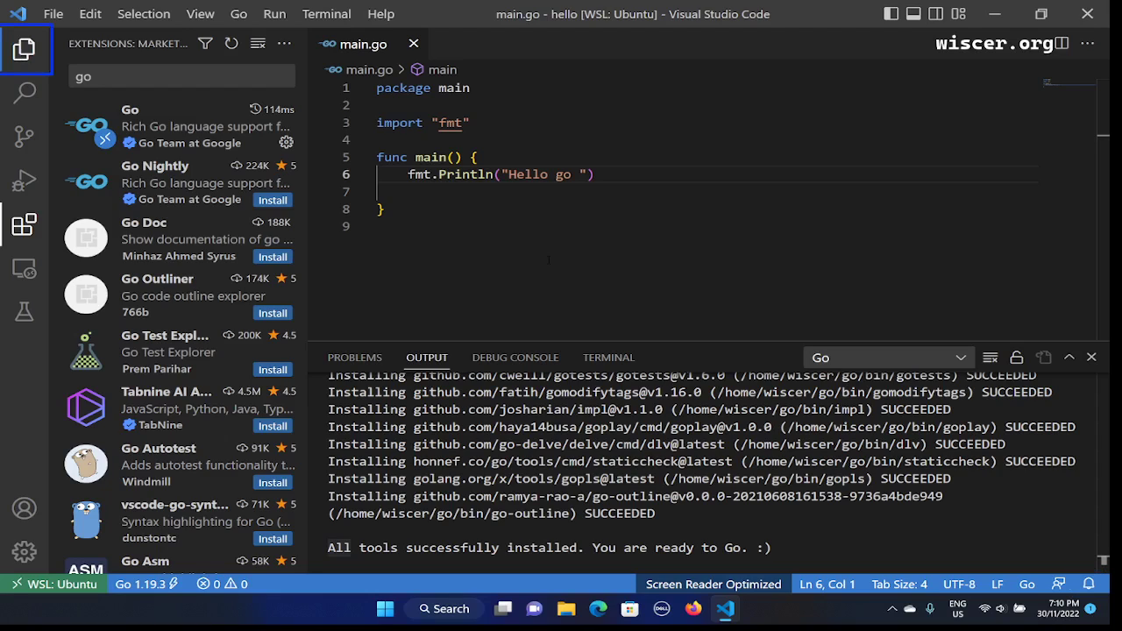
key(Tab)
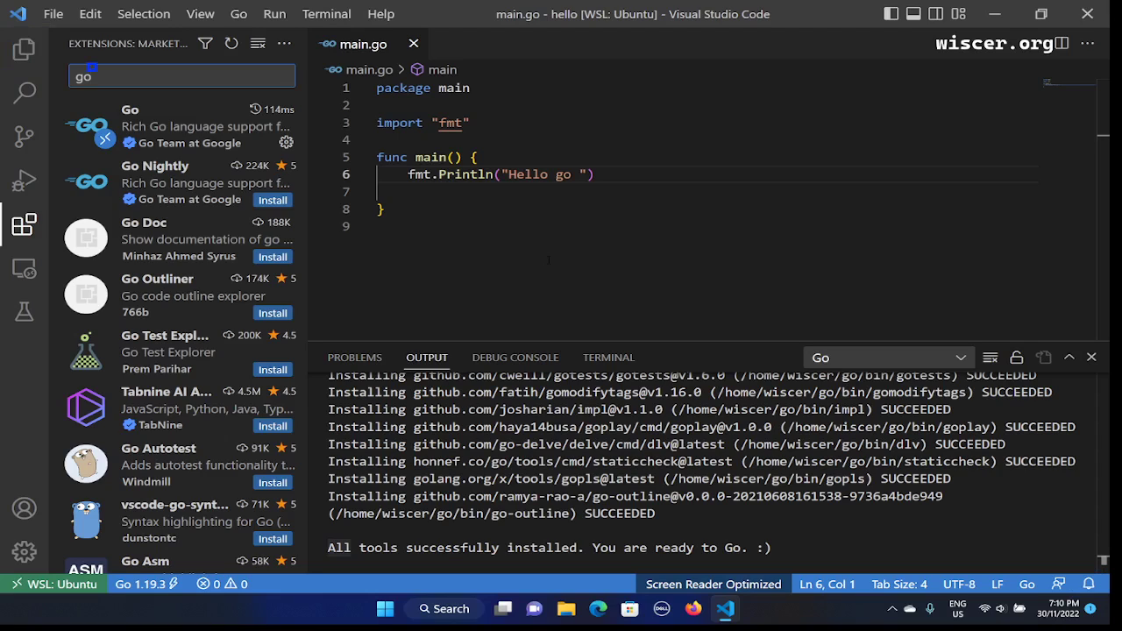
key(ctrl+1)
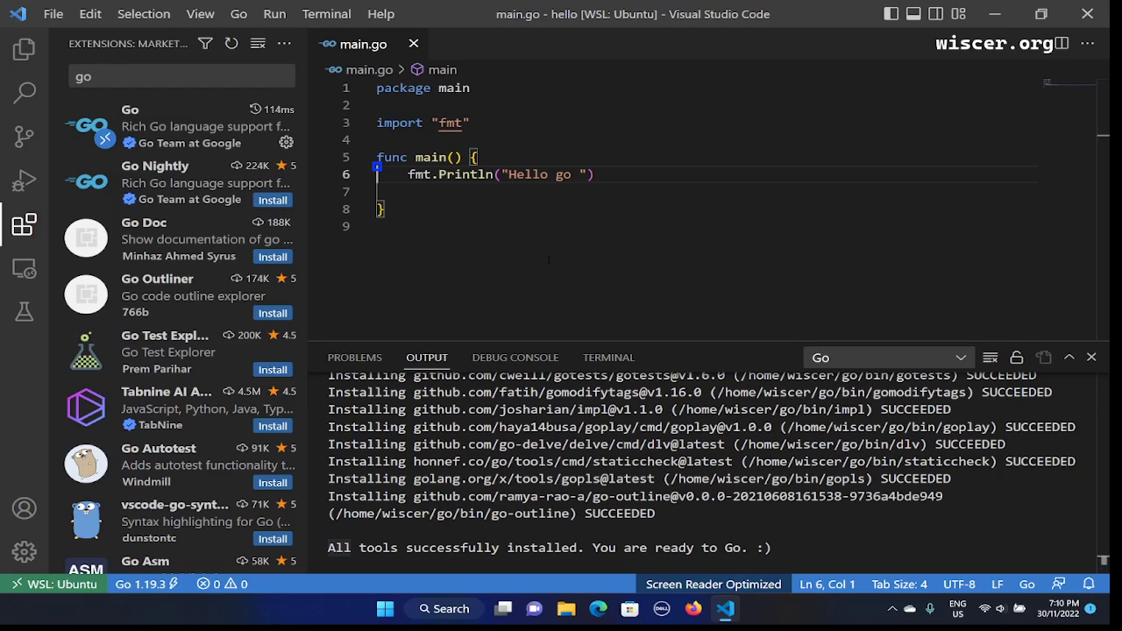
key(F6)
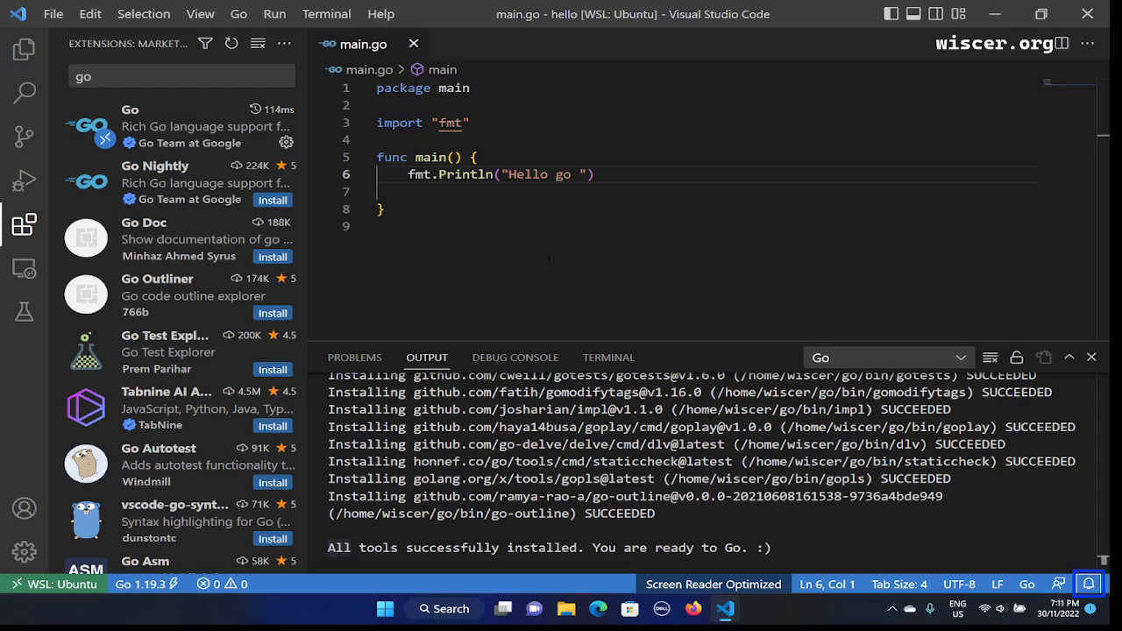
key(Return)
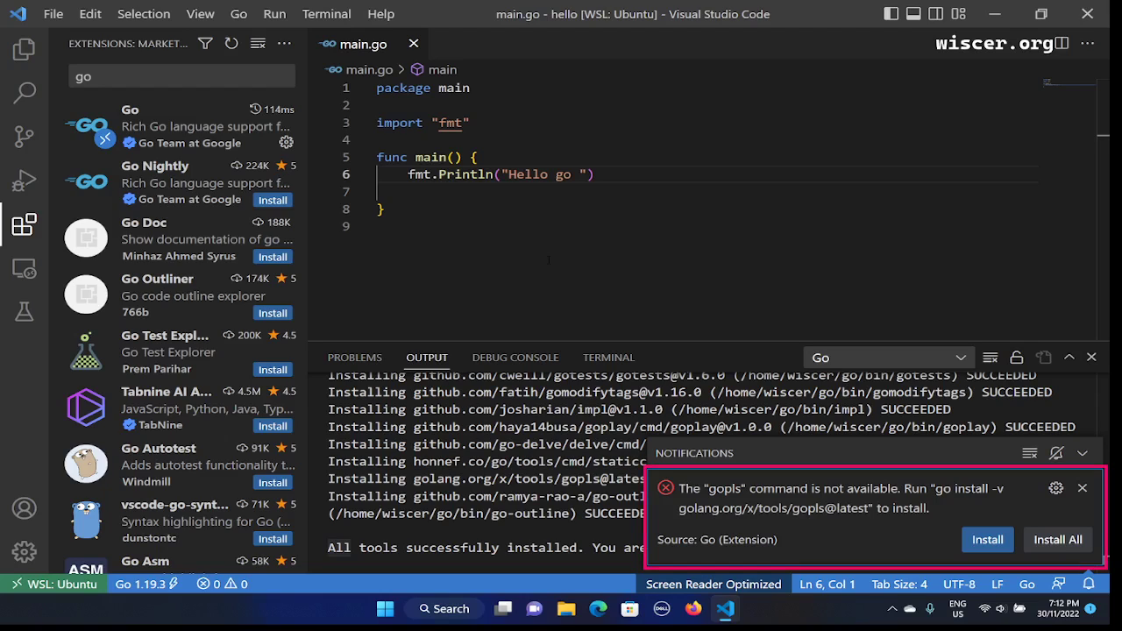
key(Tab)
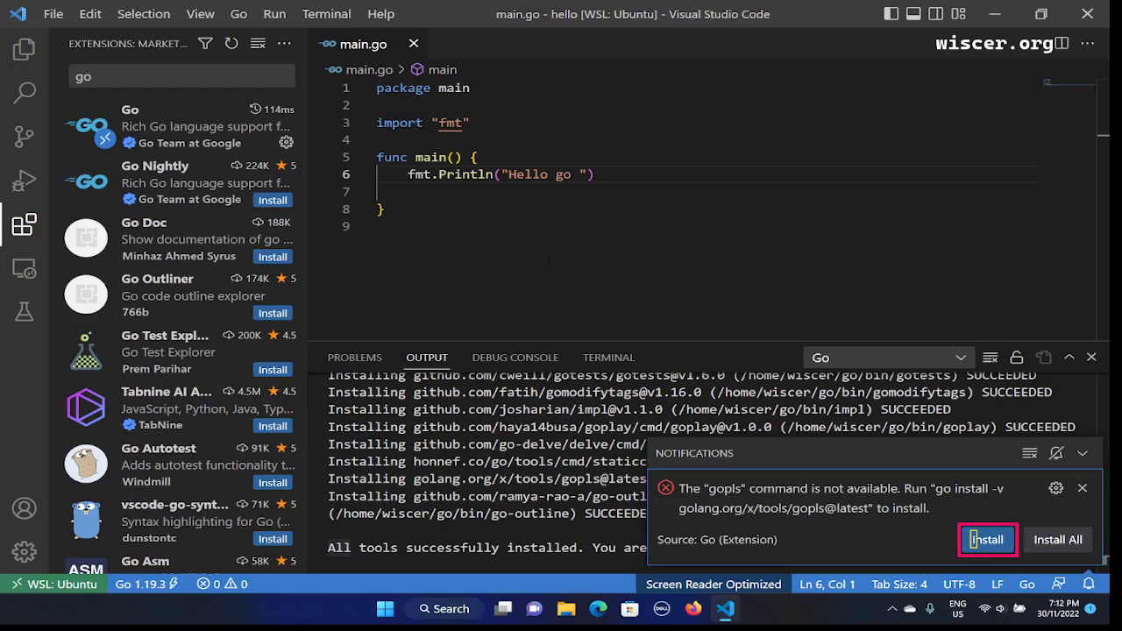
key(Tab)
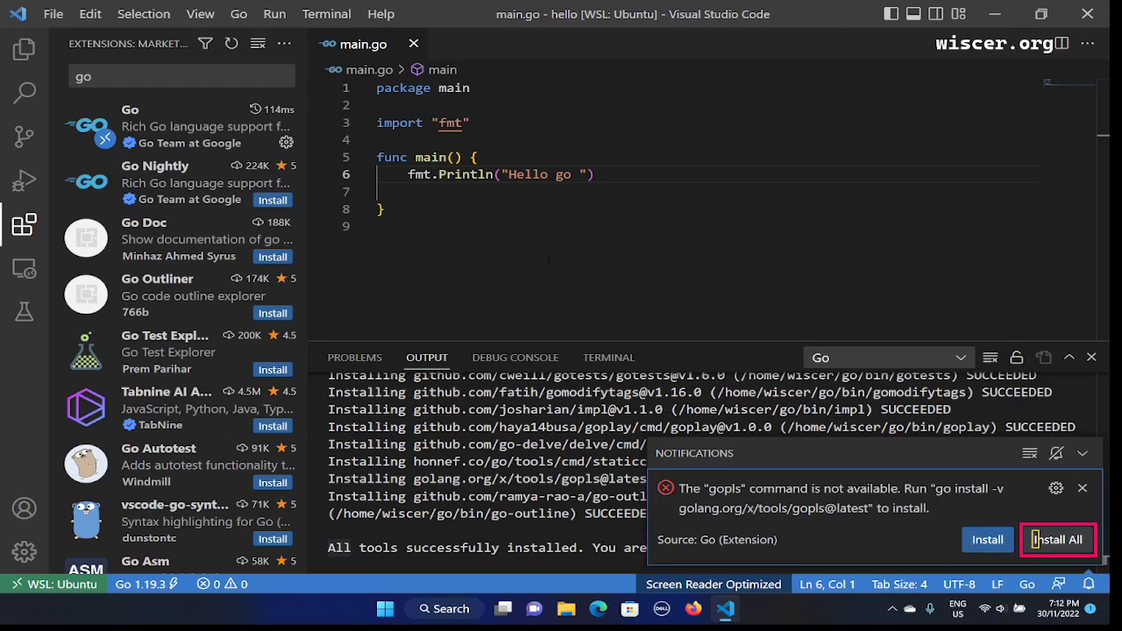
key(Return)
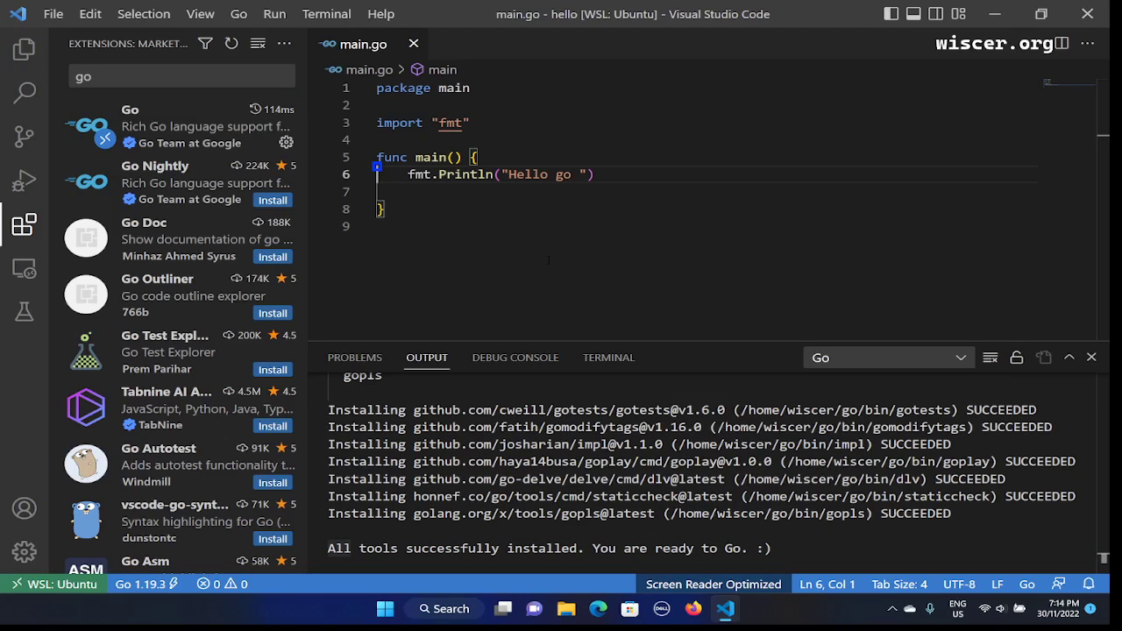
- Begin a new statement with "fmt." on the empty line 7 inside the main function of main.go
key(Up)
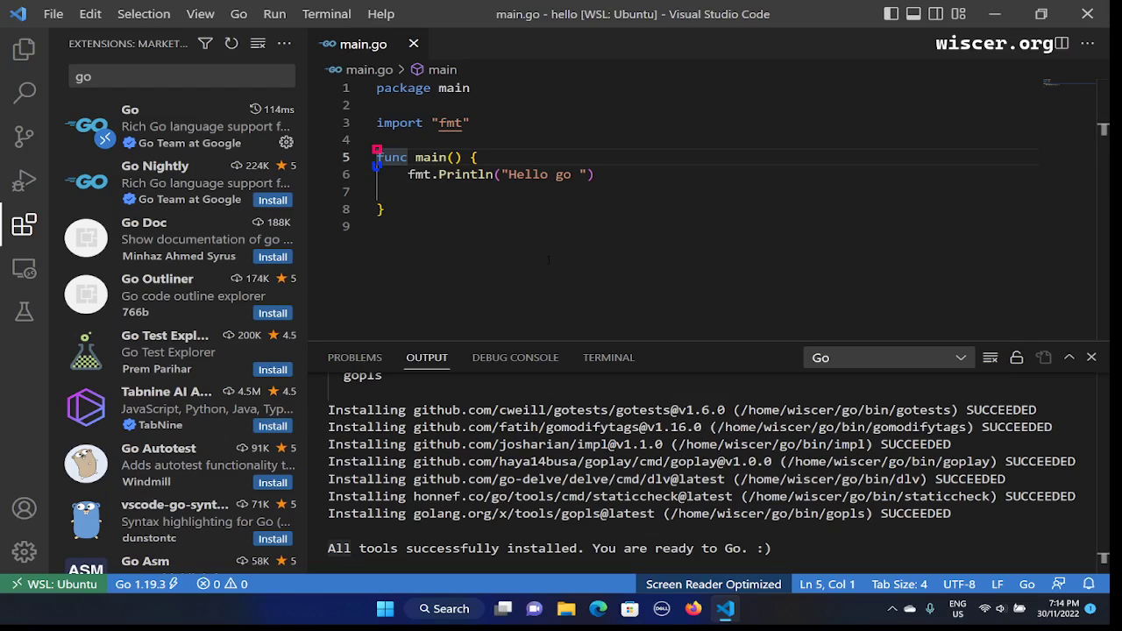
key(Down)
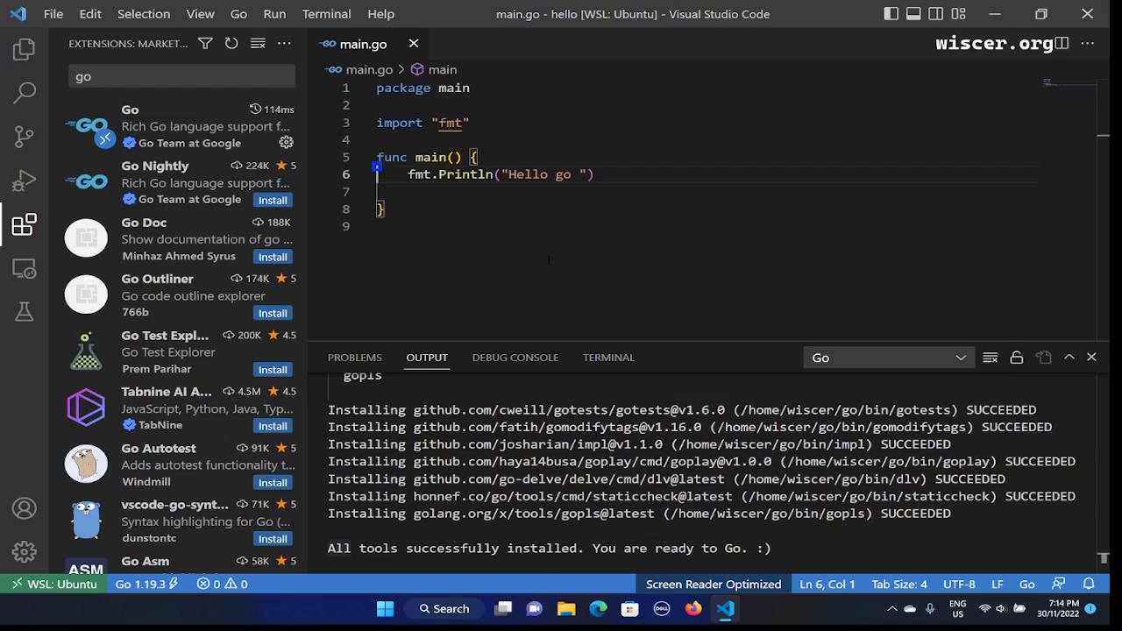
key(Down)
text(fmt.)
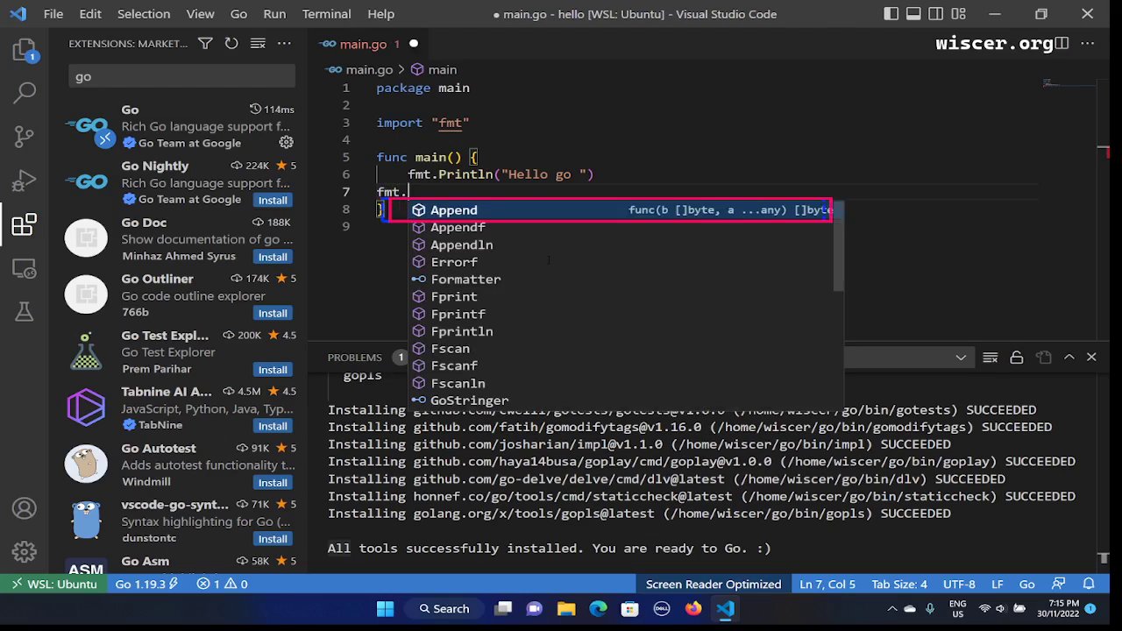
text(Pr)
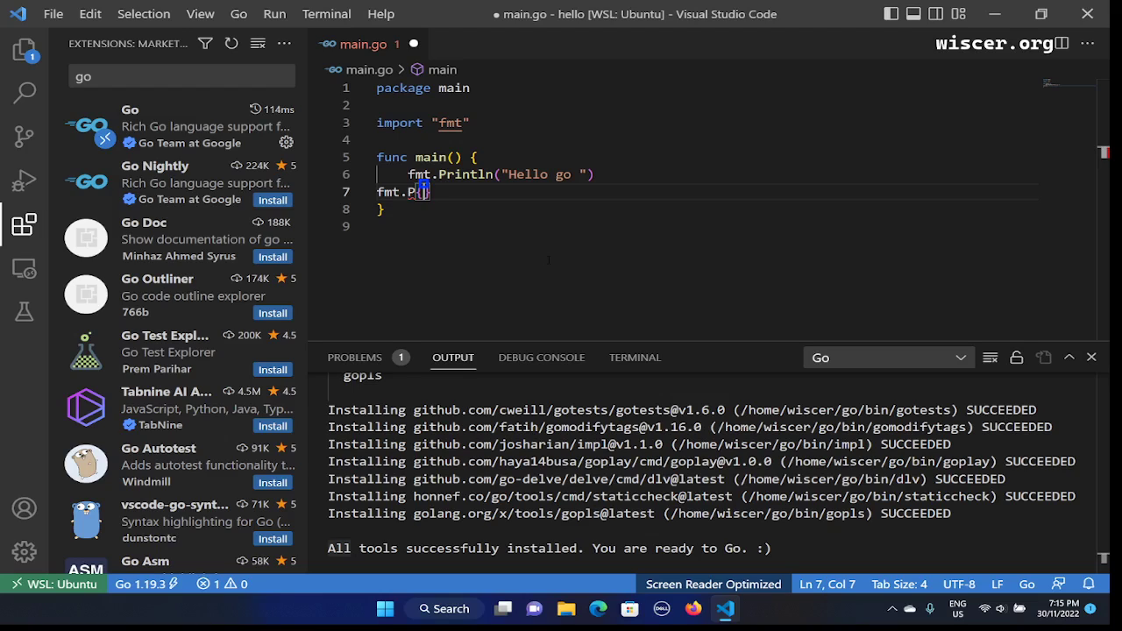
key(ctrl+space)
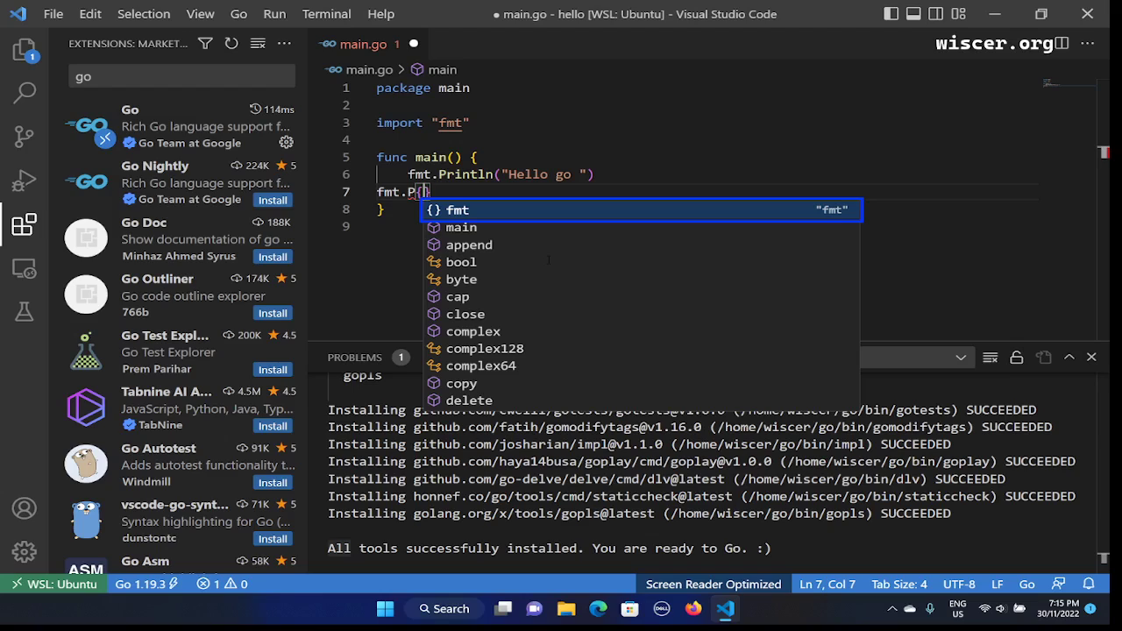
key(Down)
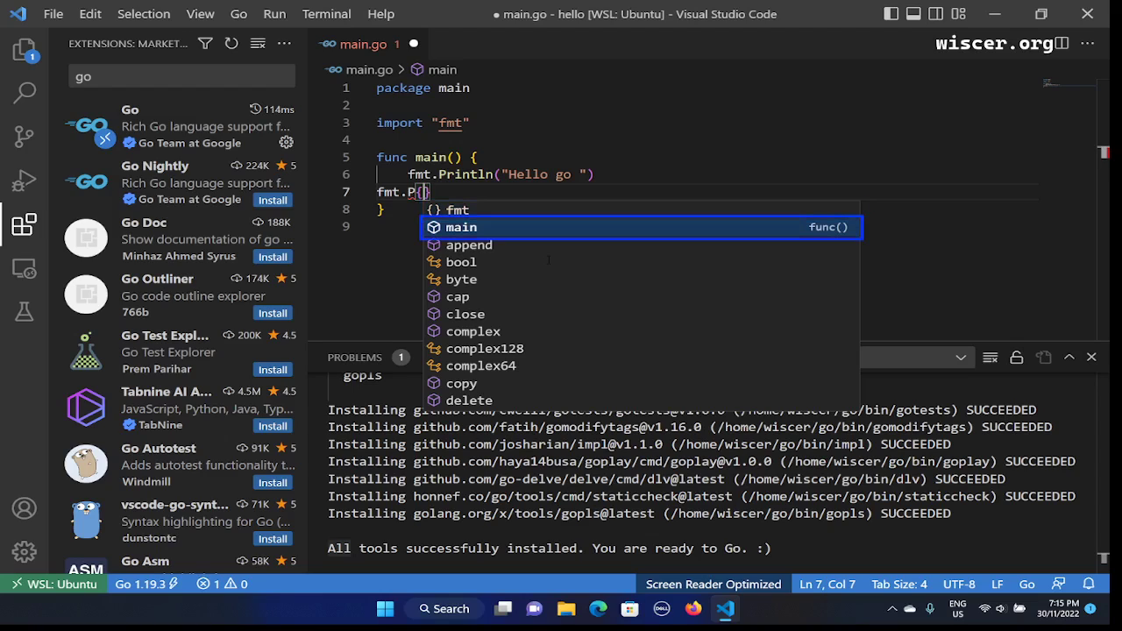
key(Down)
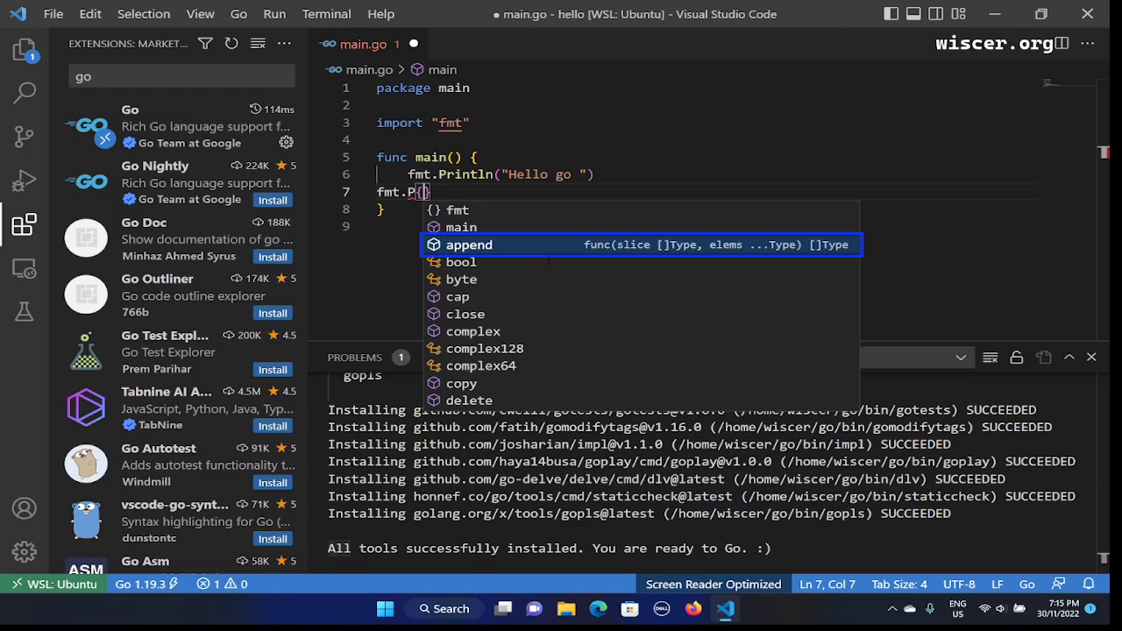
key(Down)
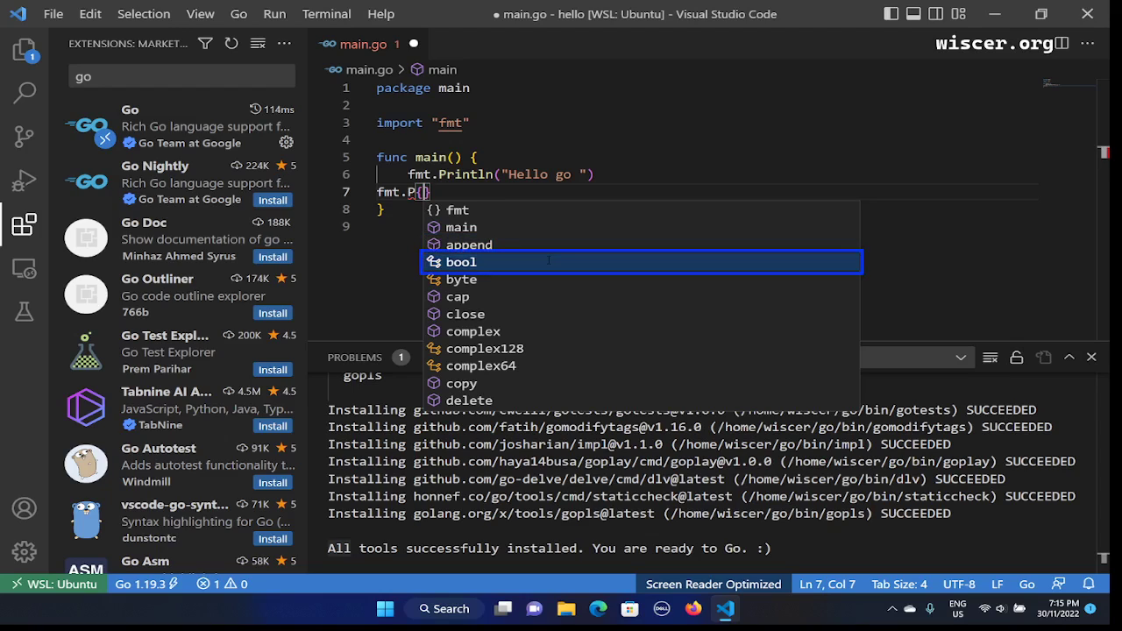
key(Escape)
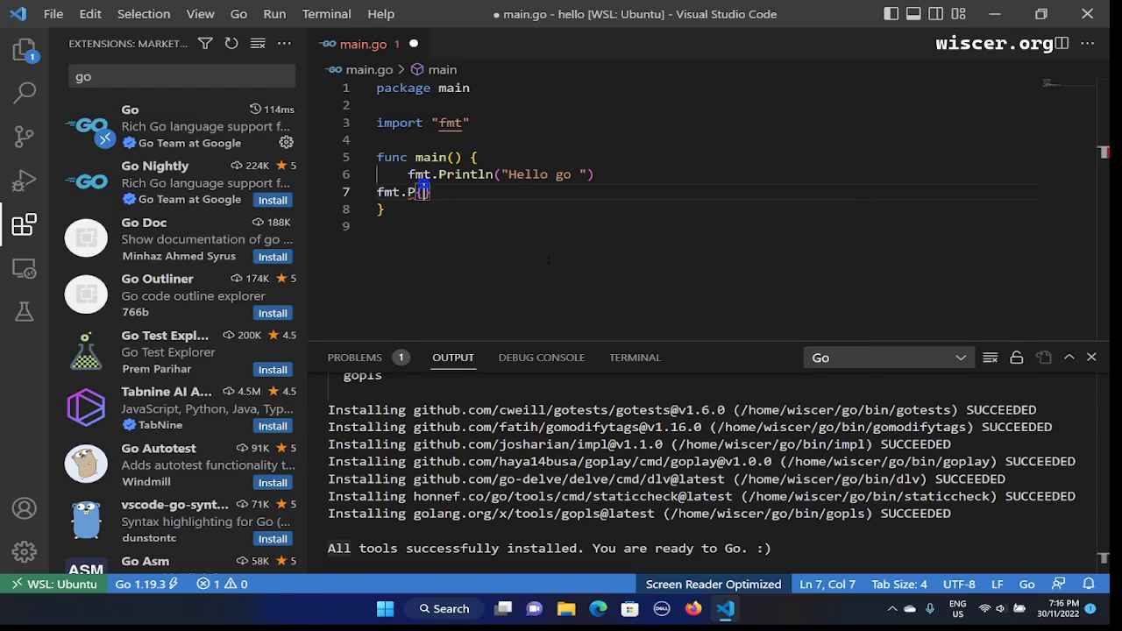
key(BackSpace)
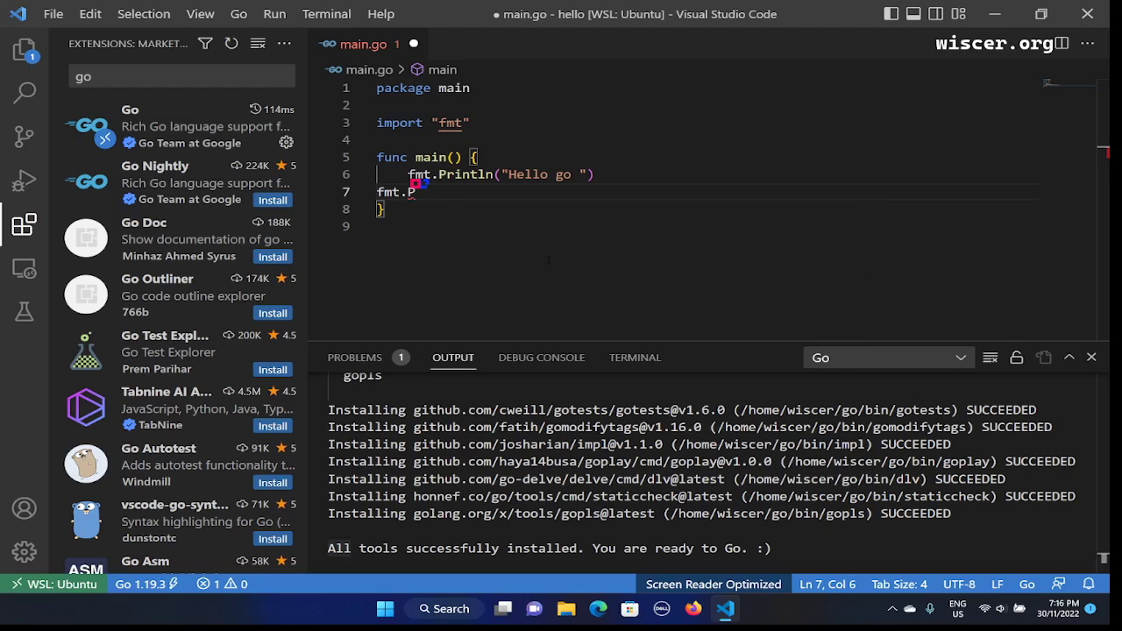
key(BackSpace)
key(BackSpace)
- Complete the fmt statement on line 7 with the suggested Println function and dismiss its parameter hint
text(.P)
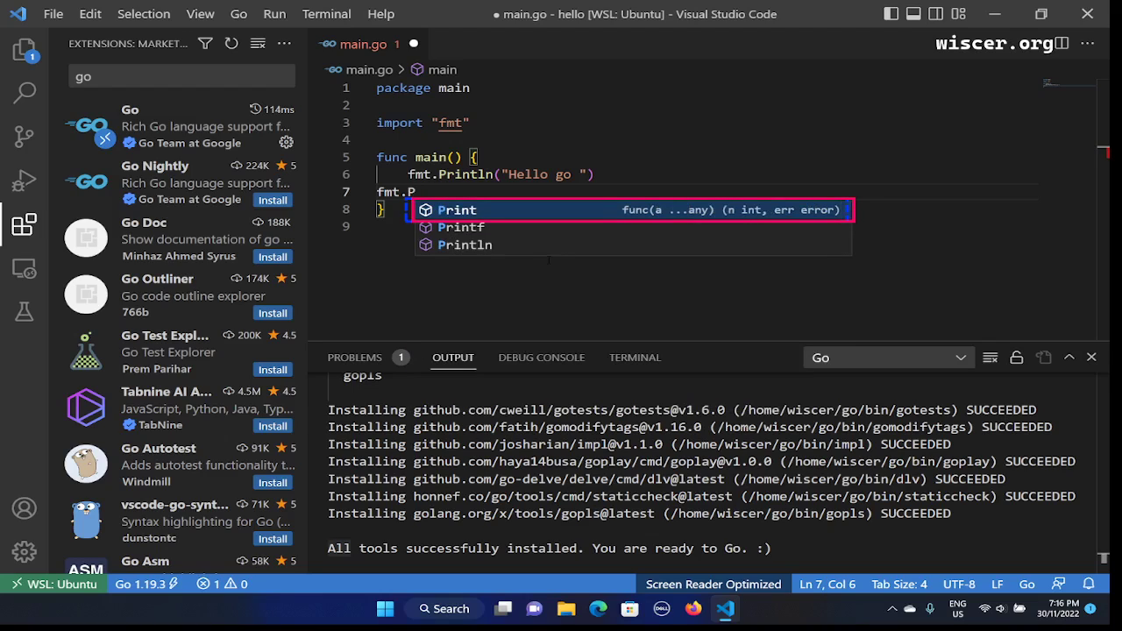
text(r)
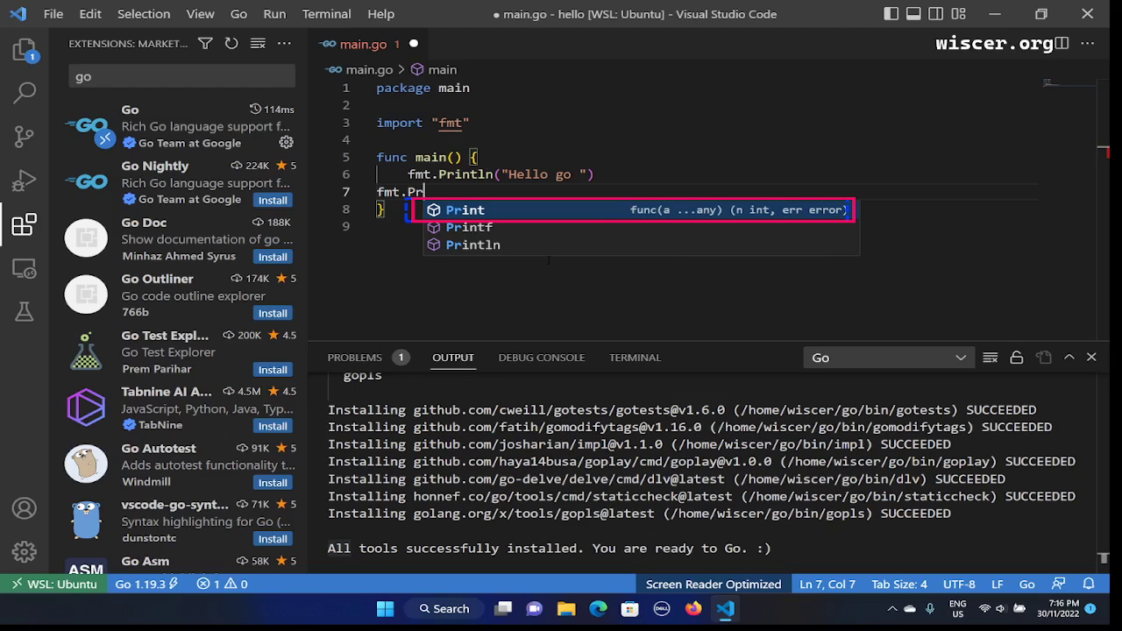
key(Down)
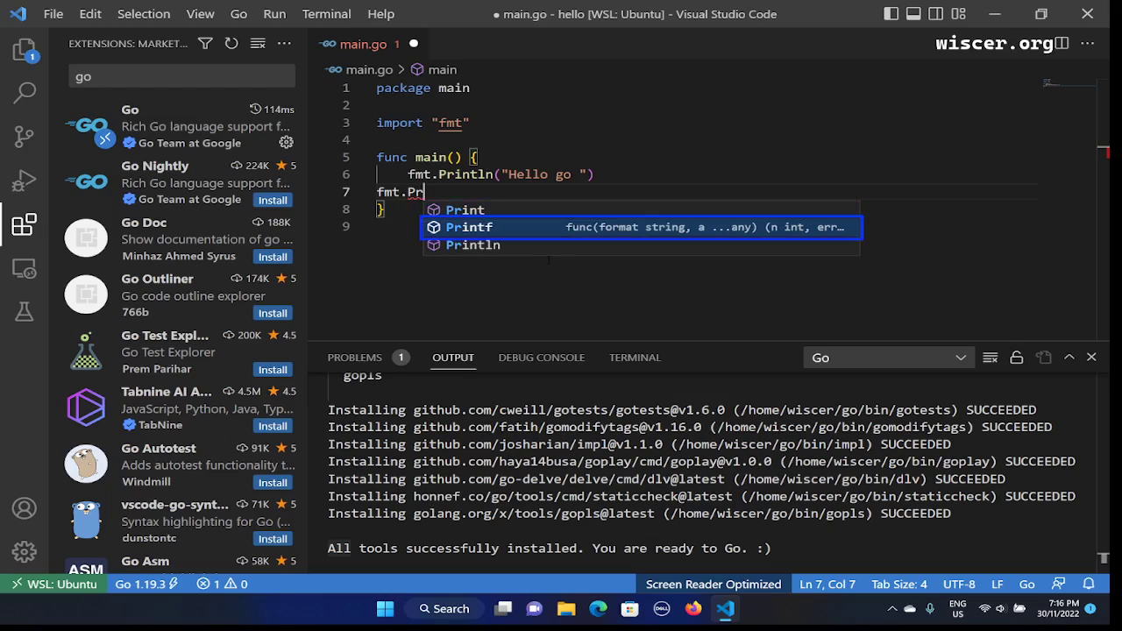
key(Down)
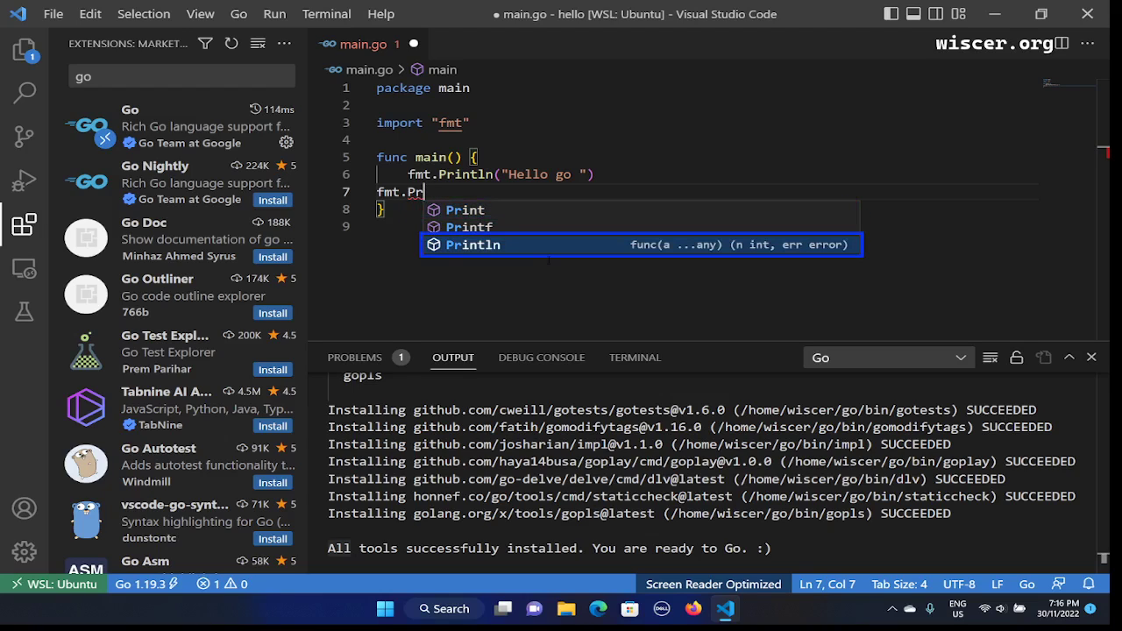
key(Return)
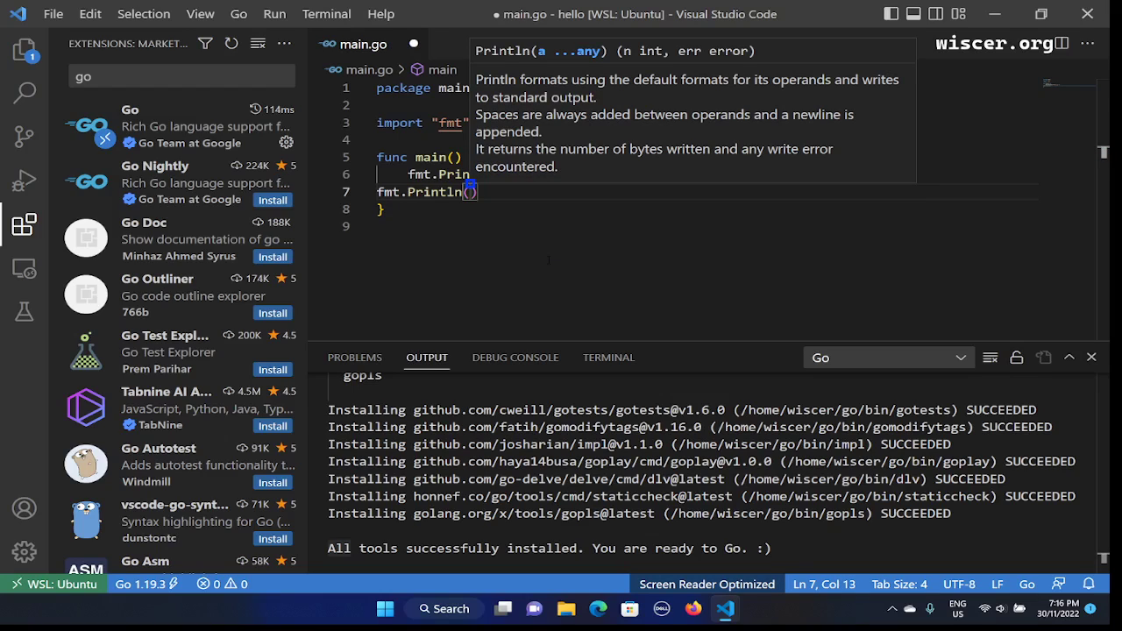
key(Escape)
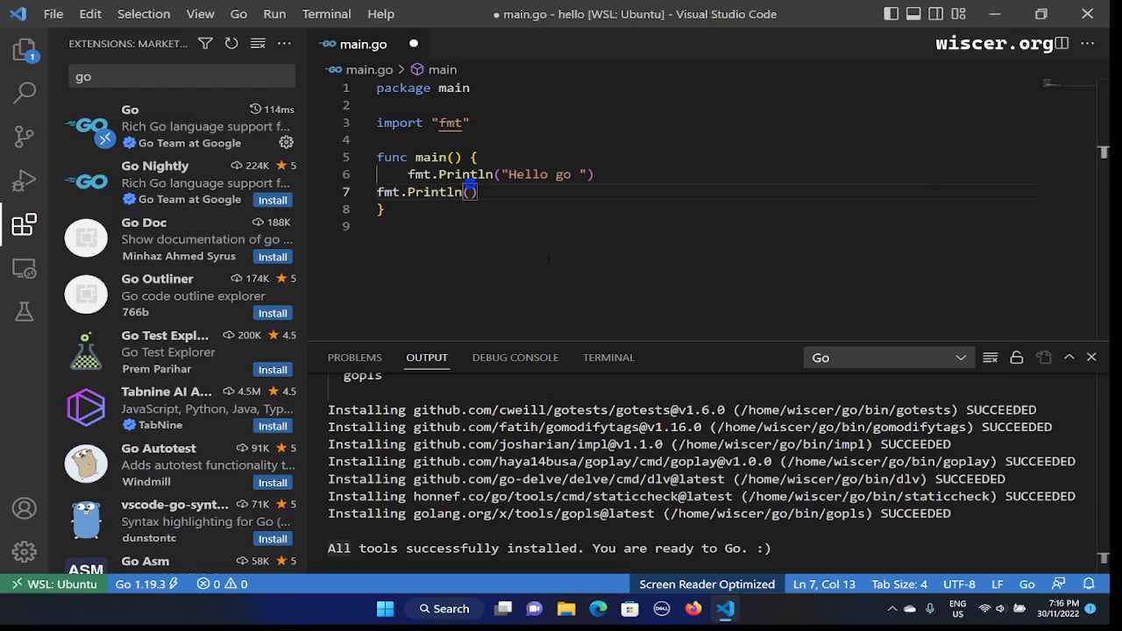
- Enter the string "Goodbye" as the argument of the Println call on line 7 and save main.go
key(Left)
key(Right)
text("Goodbye)
key(ctrl+s)
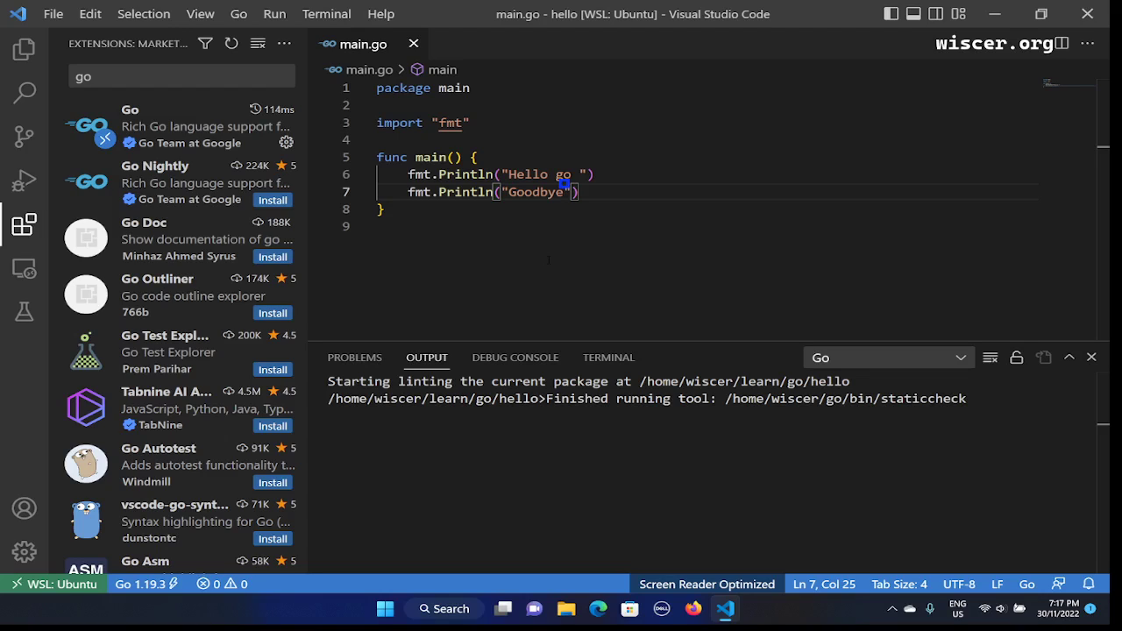
- Open a maximized Windows Terminal window and try to change to the directory learn/go/hello
key(super+x)
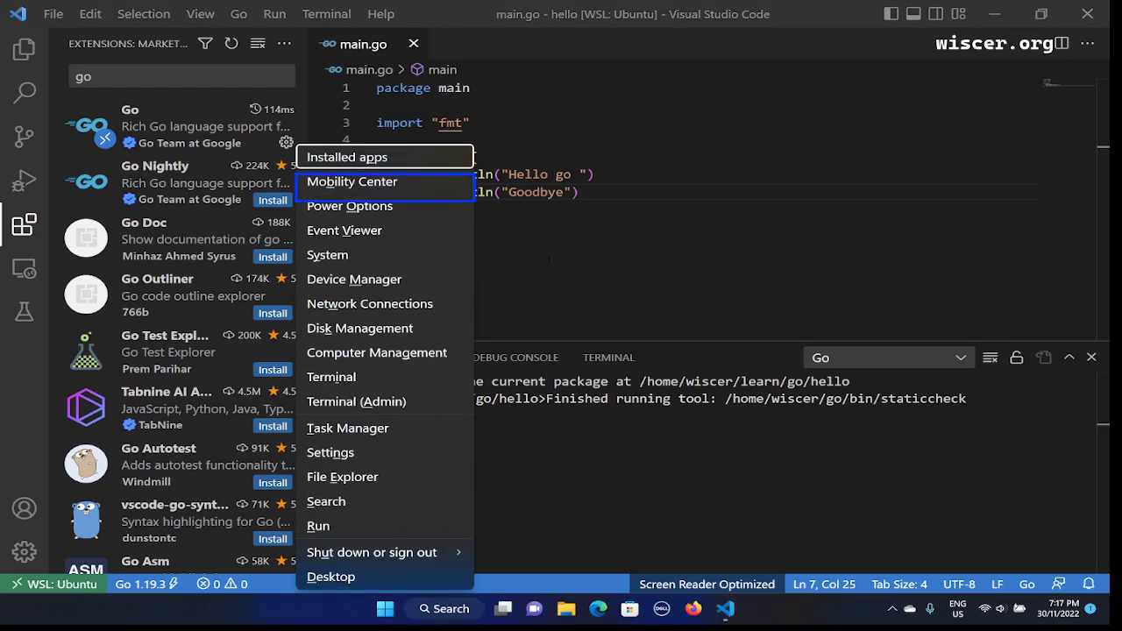
key(Escape)
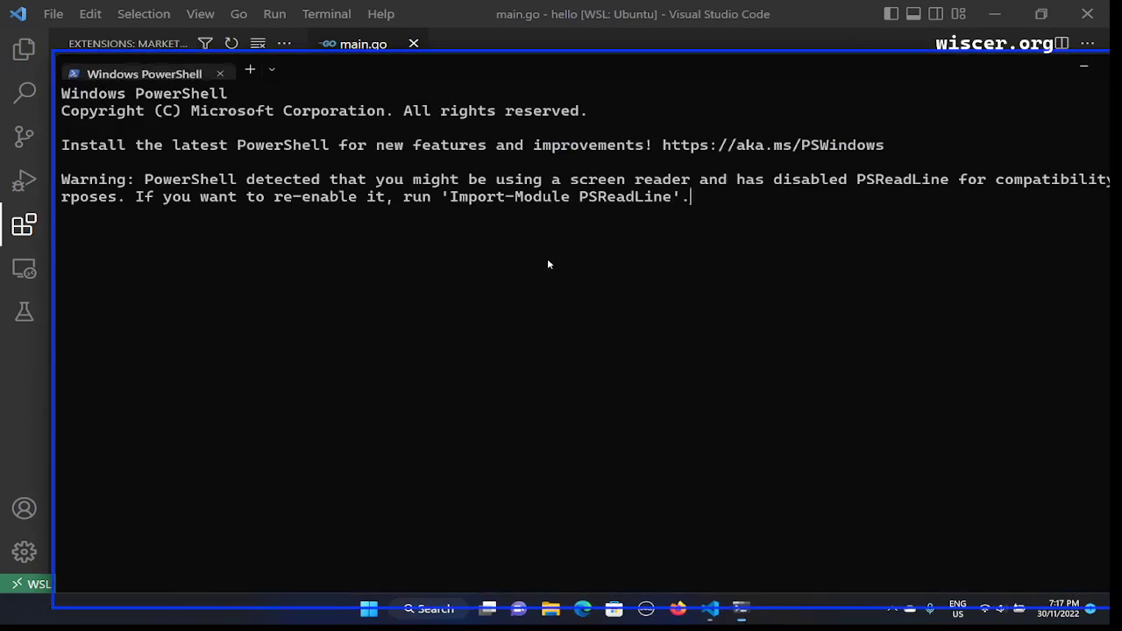
key(super+Up)
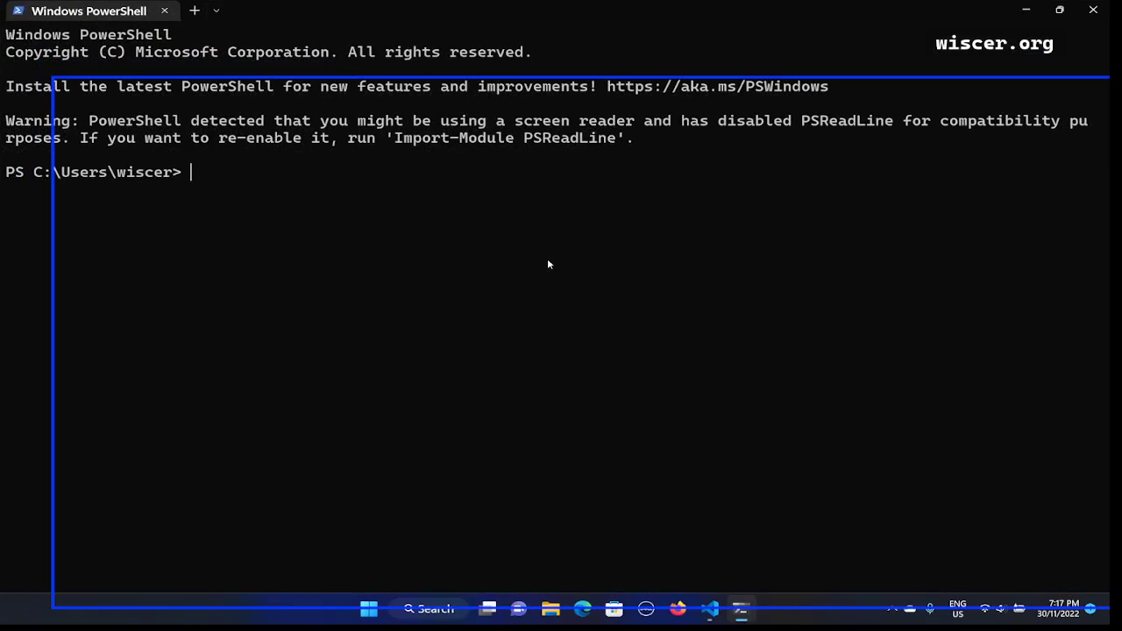
text(cd le)
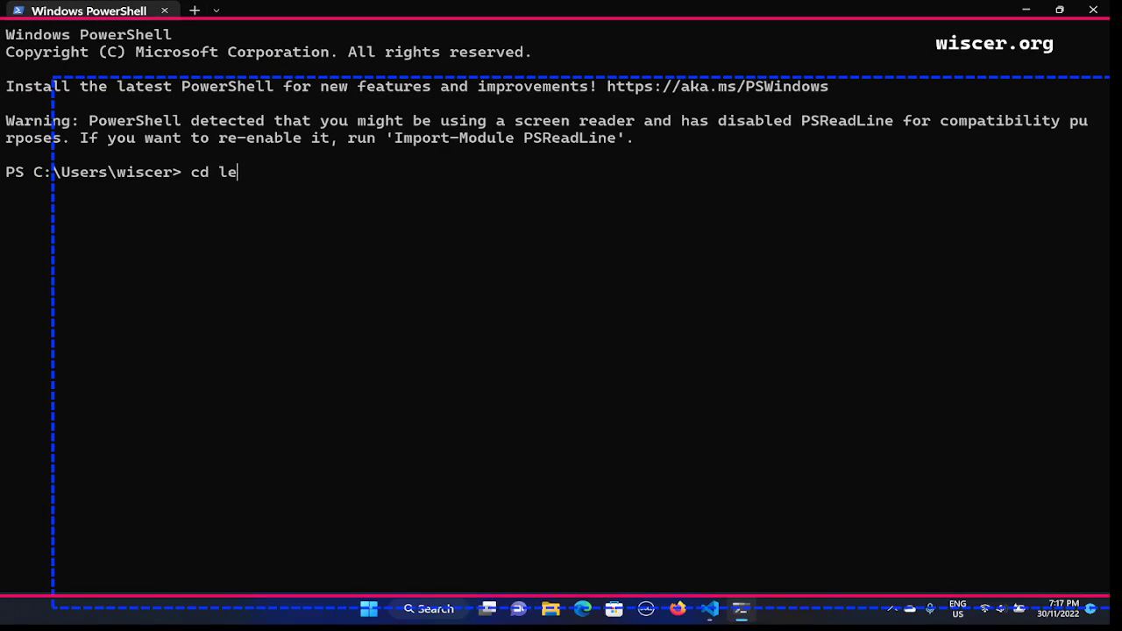
text(arn/go/hello)
key(Return)
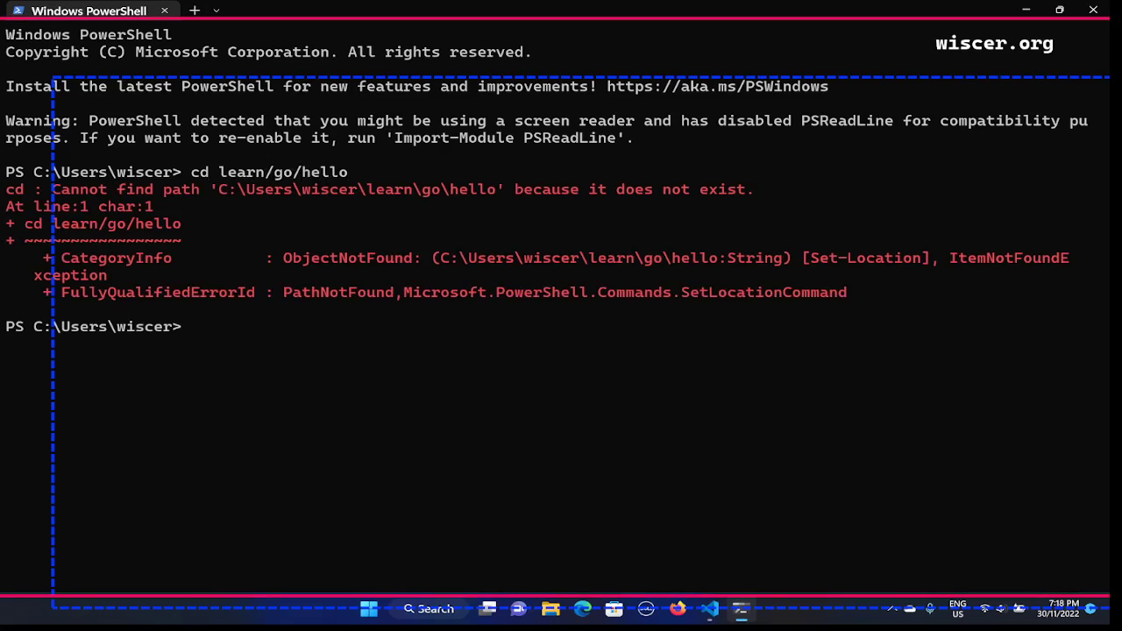
- Discard the partly entered cd command and list the contents of the current directory with ls
text(cd le)
key(BackSpace)
key(BackSpace)
key(BackSpace)
key(BackSpace)
key(BackSpace)
text(ls)
key(Return)
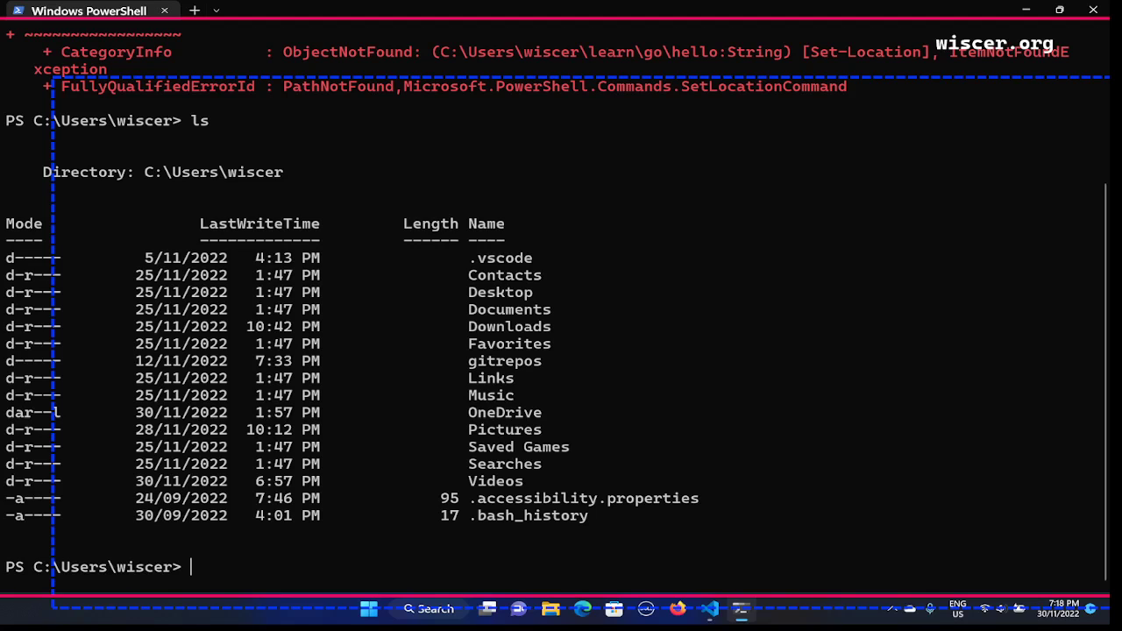
- Search for "terminal" in Windows, open a new Terminal window and maximize it
key(super)
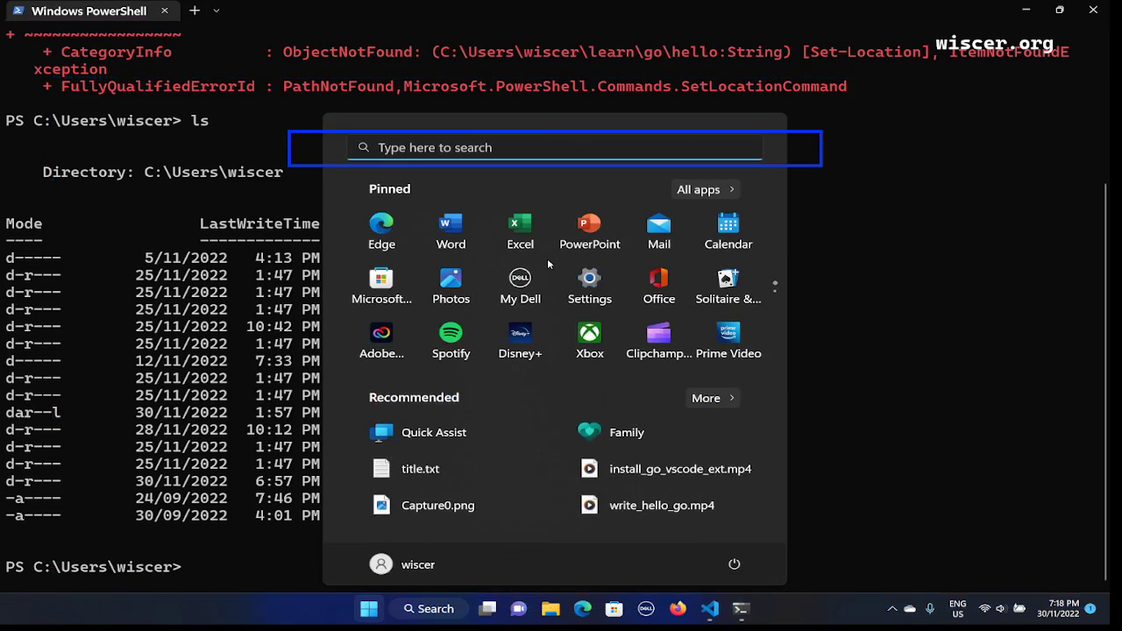
text(terminal)
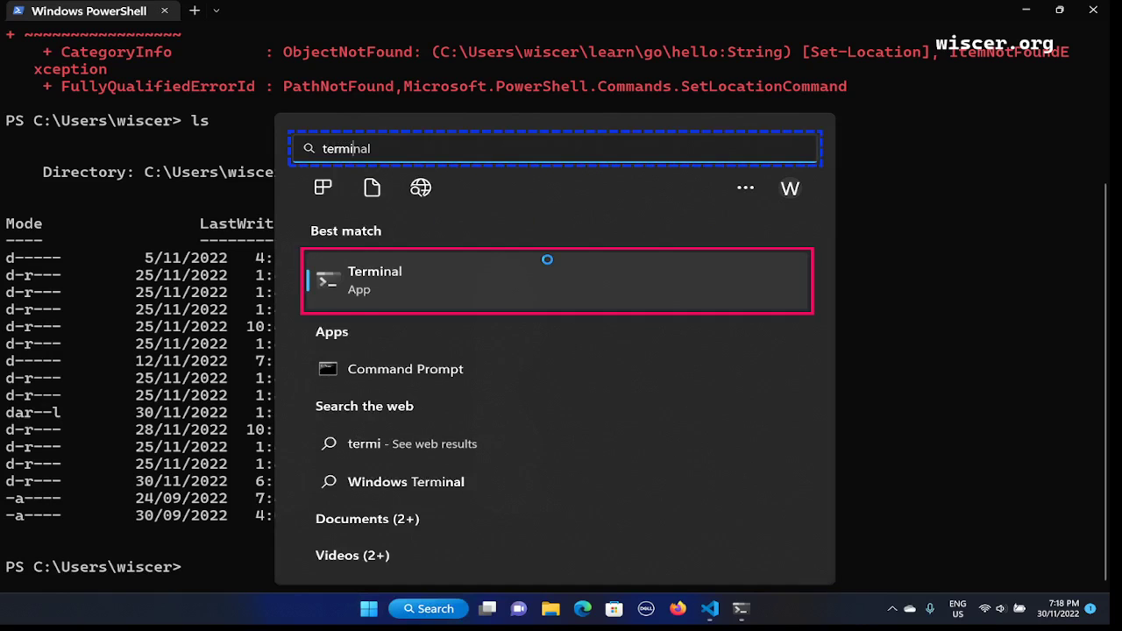
key(Return)
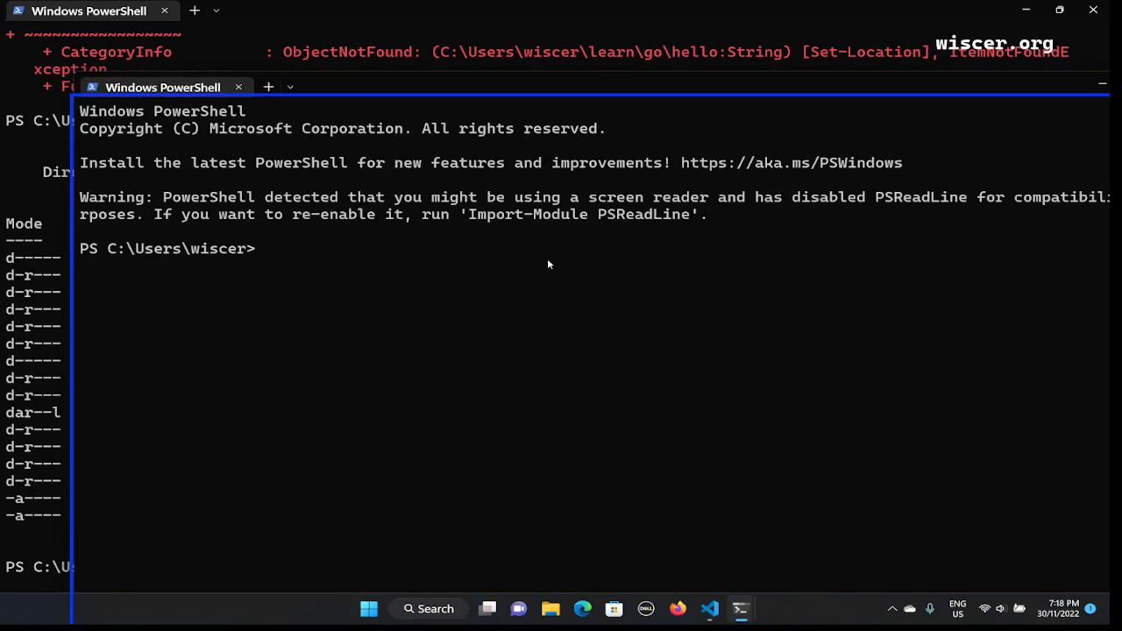
key(super+Up)
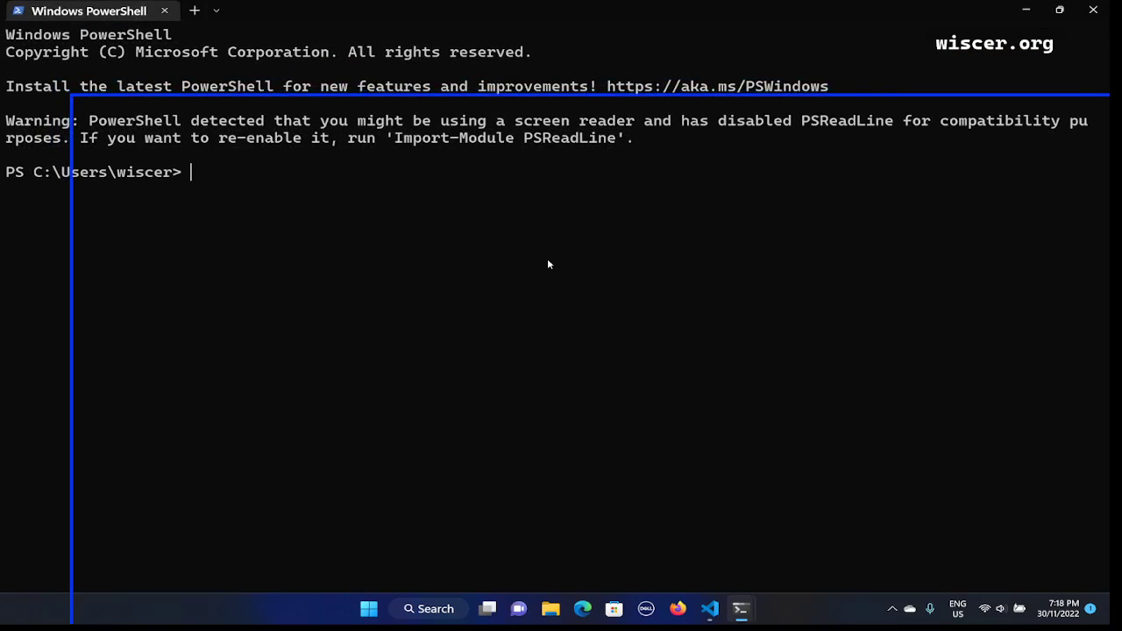
- Open a new terminal tab with the Ubuntu profile
key(ctrl+shift+space)
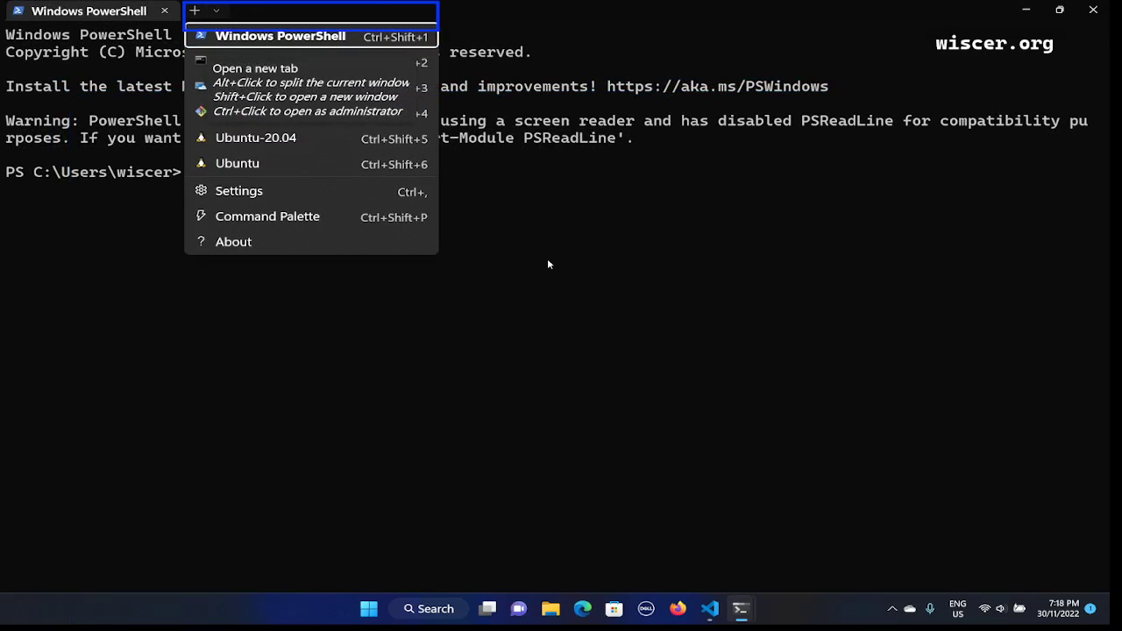
key(Down)
key(Down)
key(Down)
key(Down)
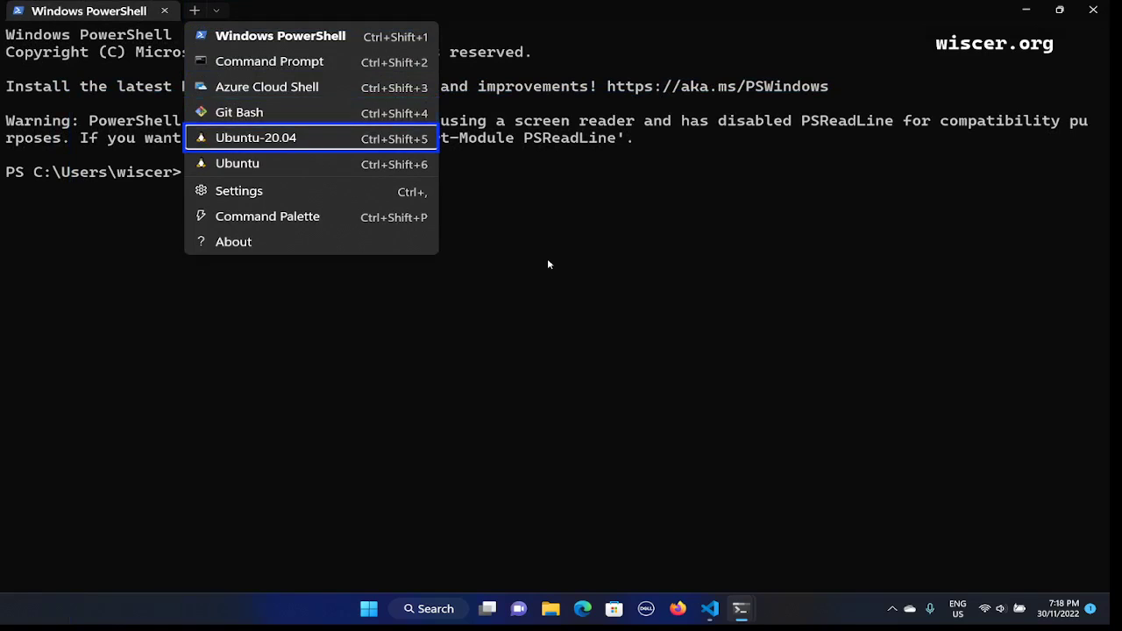
key(Down)
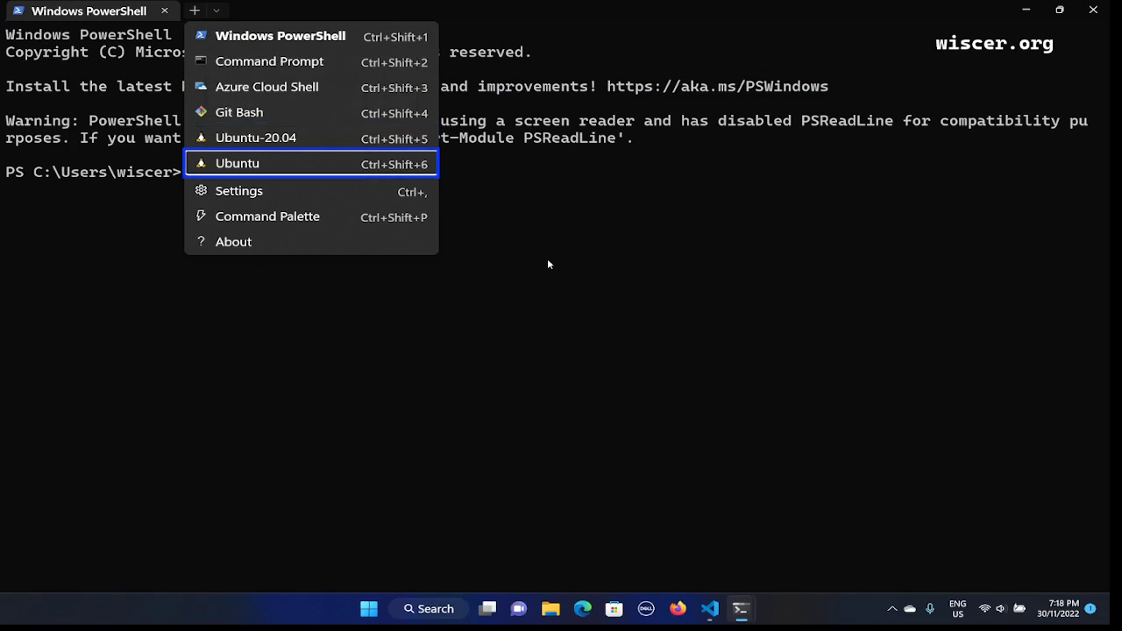
key(Escape)
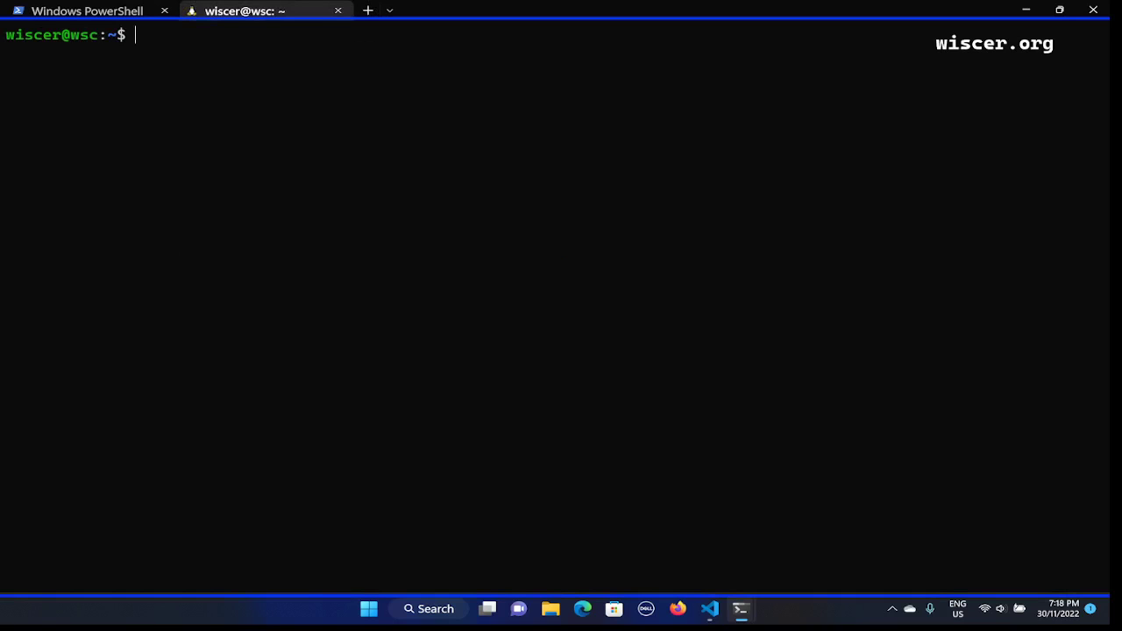
- Try to enter the hello project directory by running d learn/go/hello/, and discard the partly entered cd retry
text(d learn/go/hel)
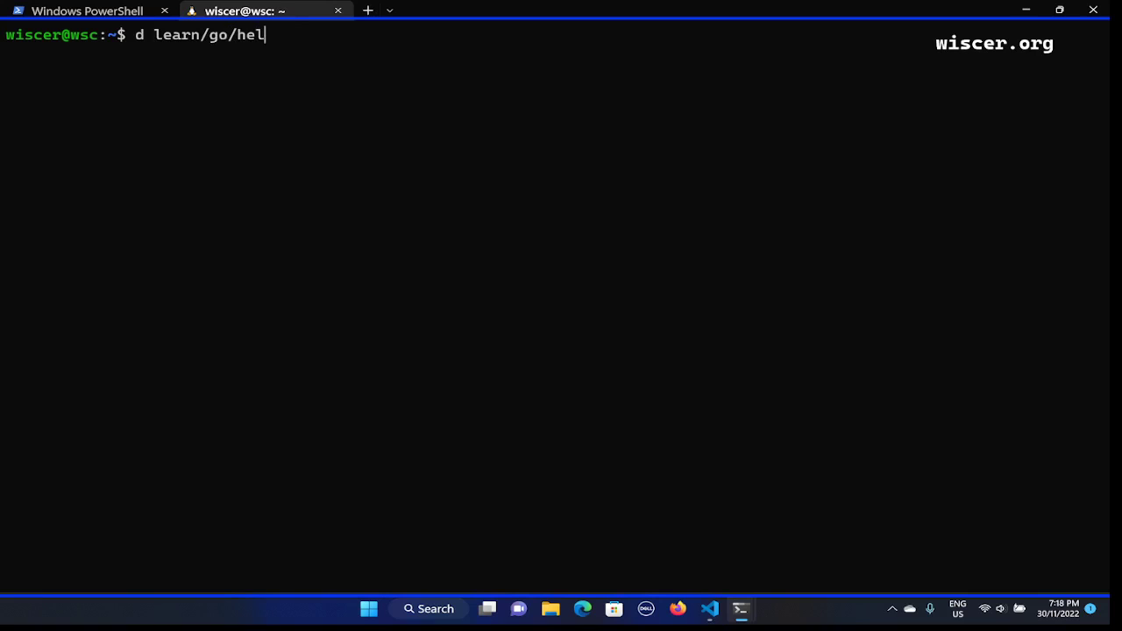
key(Tab)
key(Return)
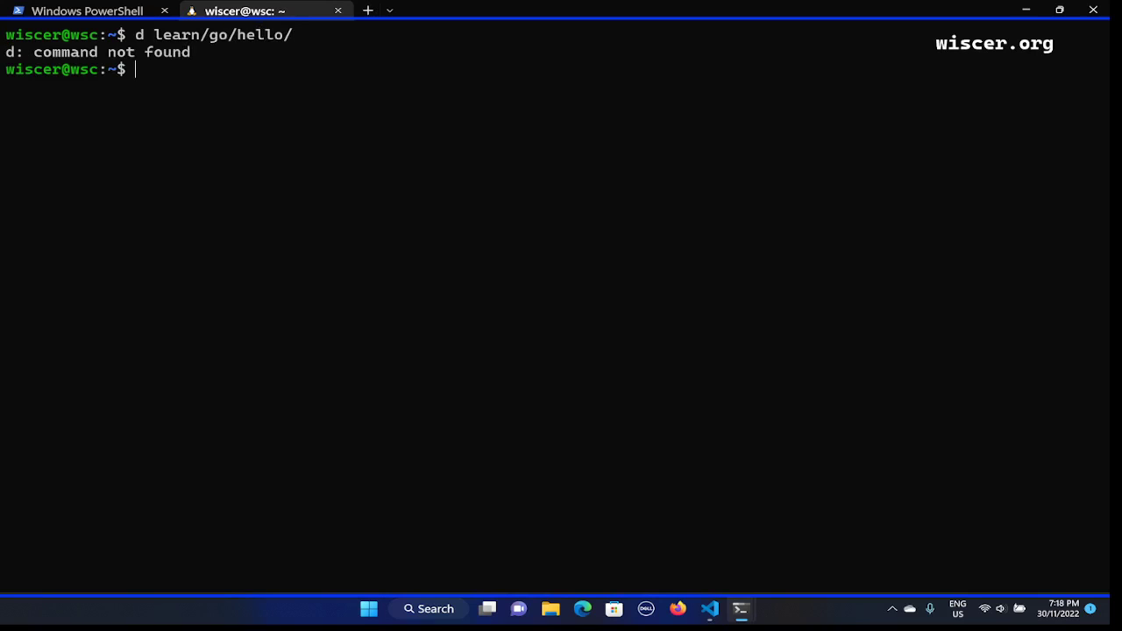
text(cd)
key(BackSpace)
key(BackSpace)
key(BackSpace)
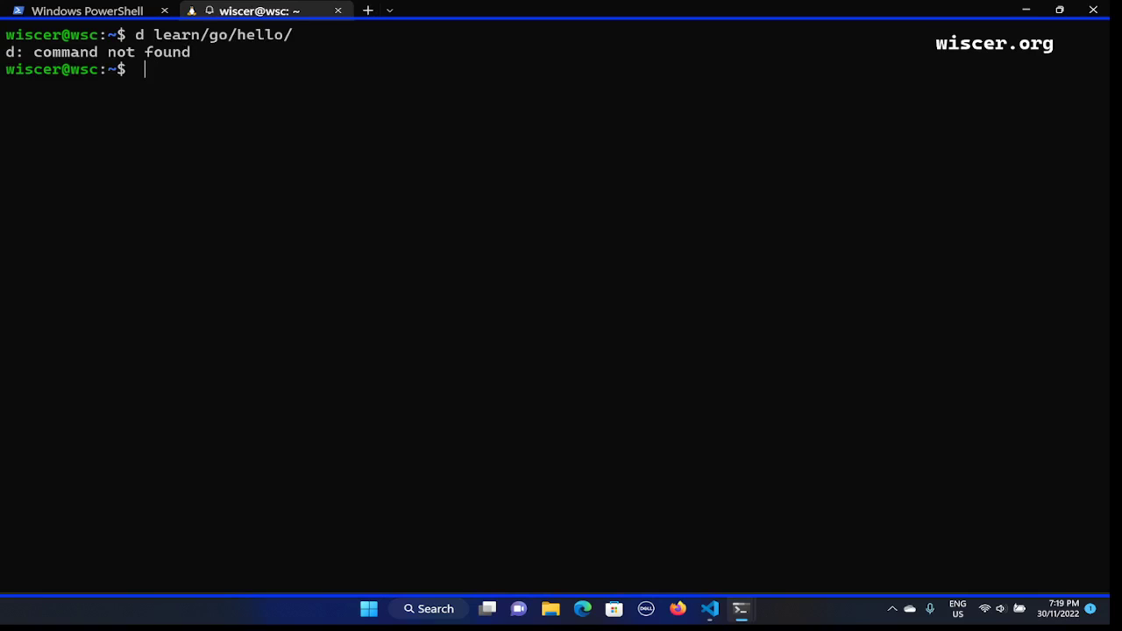
- Change to the directory learn/go/hello/ with the cd command in the Ubuntu shell
text(cd learn/go)
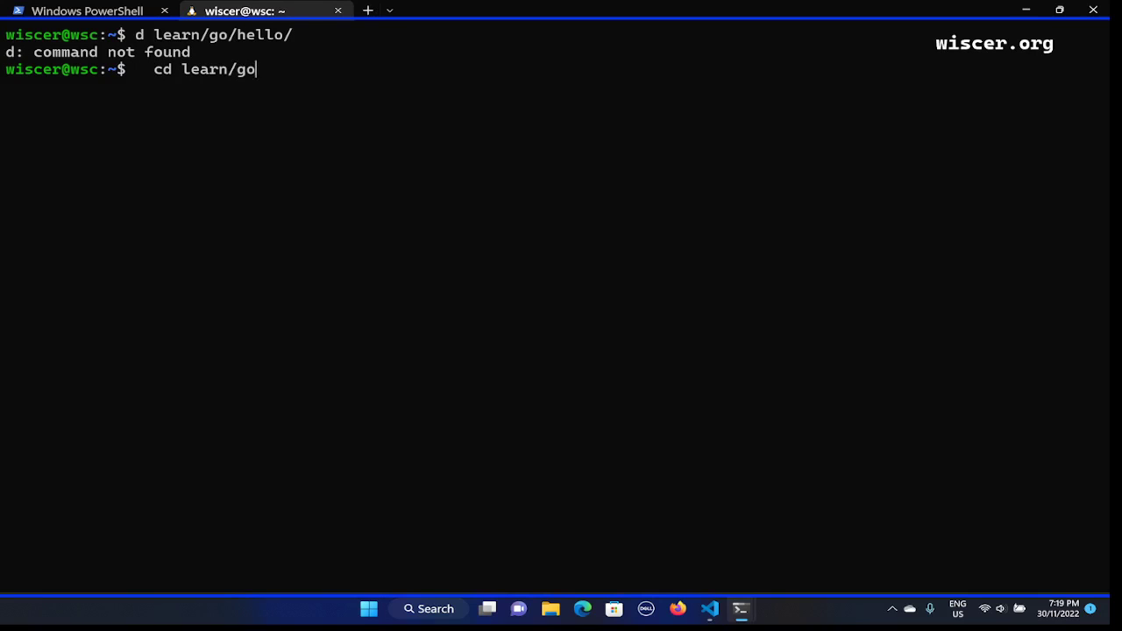
text(/hello/)
key(Return)
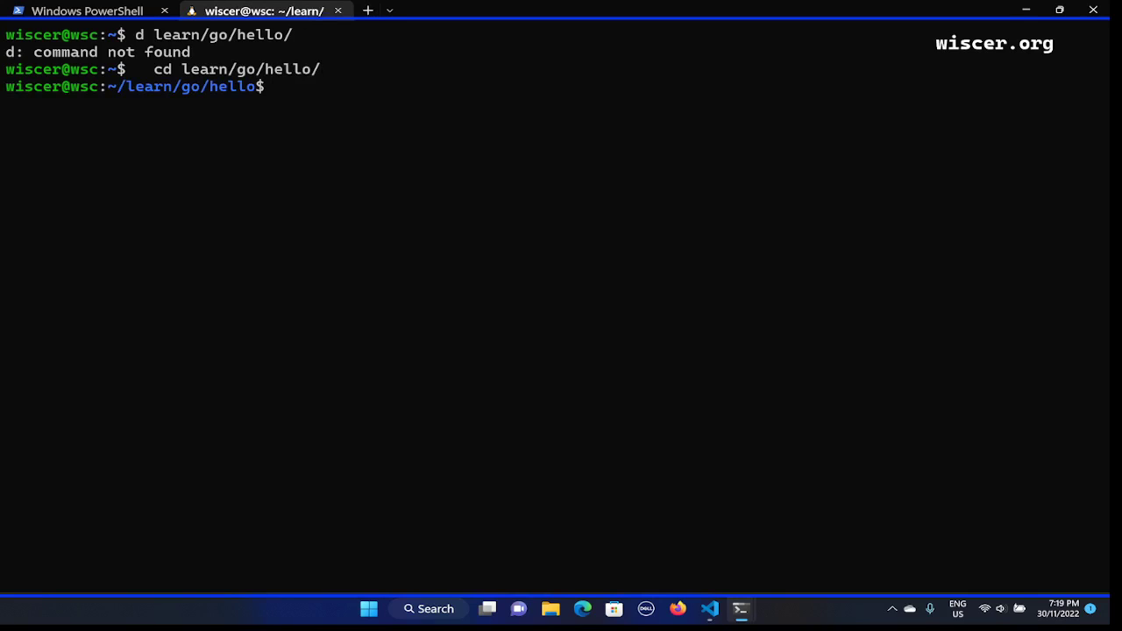
- Run the program main.go in the hello directory with the command go run main.go
text(go ru)
key(BackSpace)
key(BackSpace)
text(run main.go)
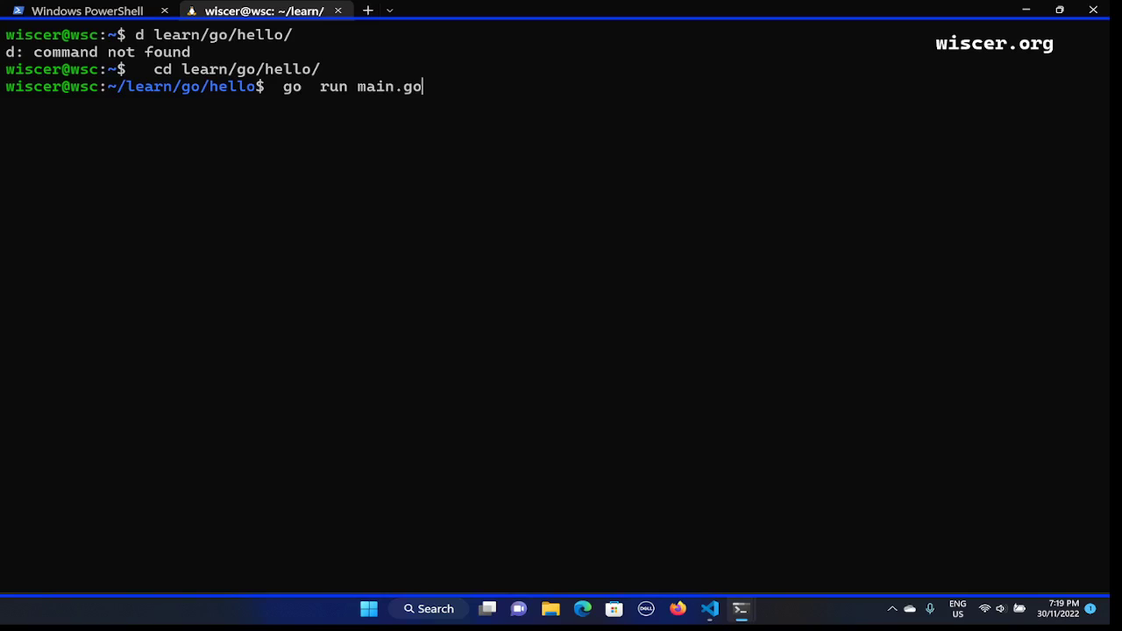
key(Return)
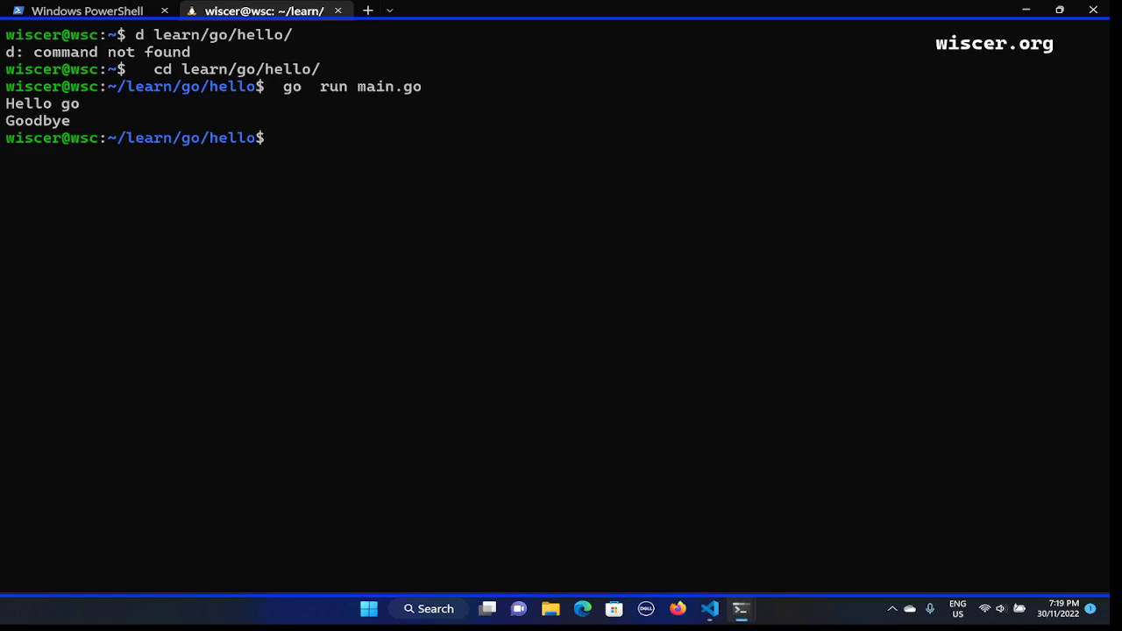